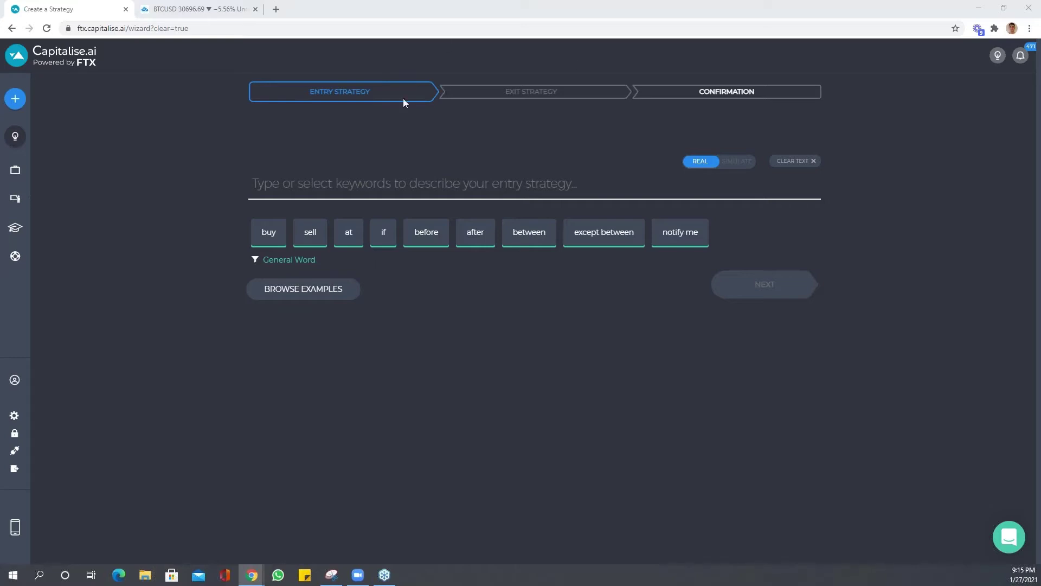
Write the entry condition 'if the 3-1h bar close of BTC/USD is below BTC/USD MA'
left_click(398, 183)
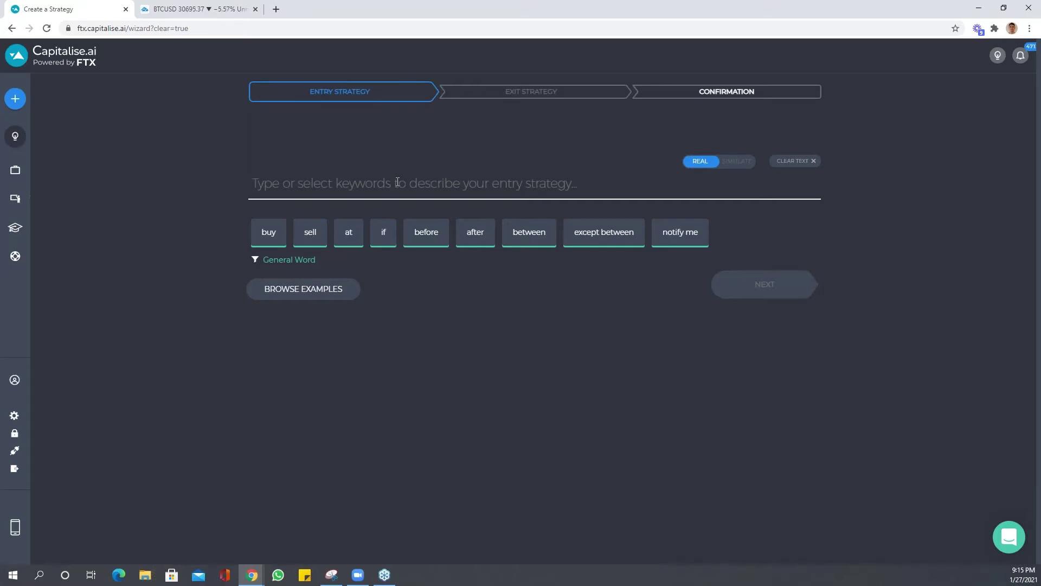
type("if ")
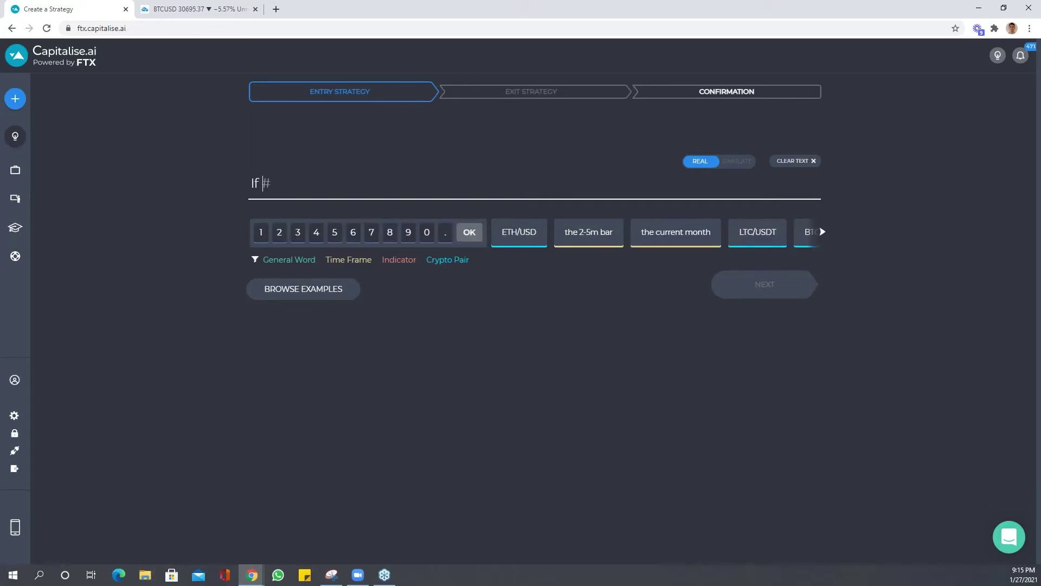
type("3-1")
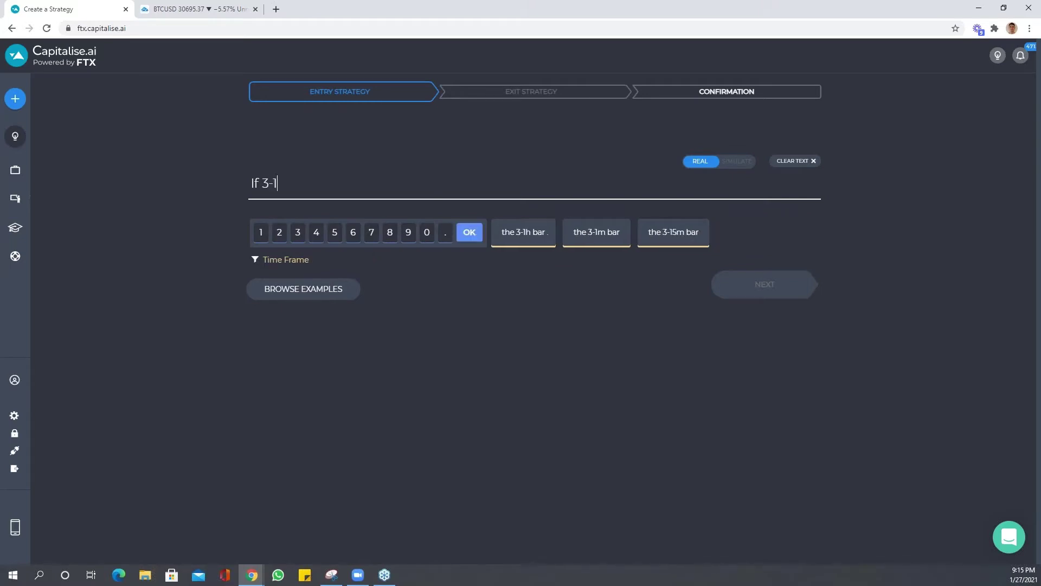
type("hou")
key("BackSpace")
key("BackSpace")
key("BackSpace")
left_click(521, 232)
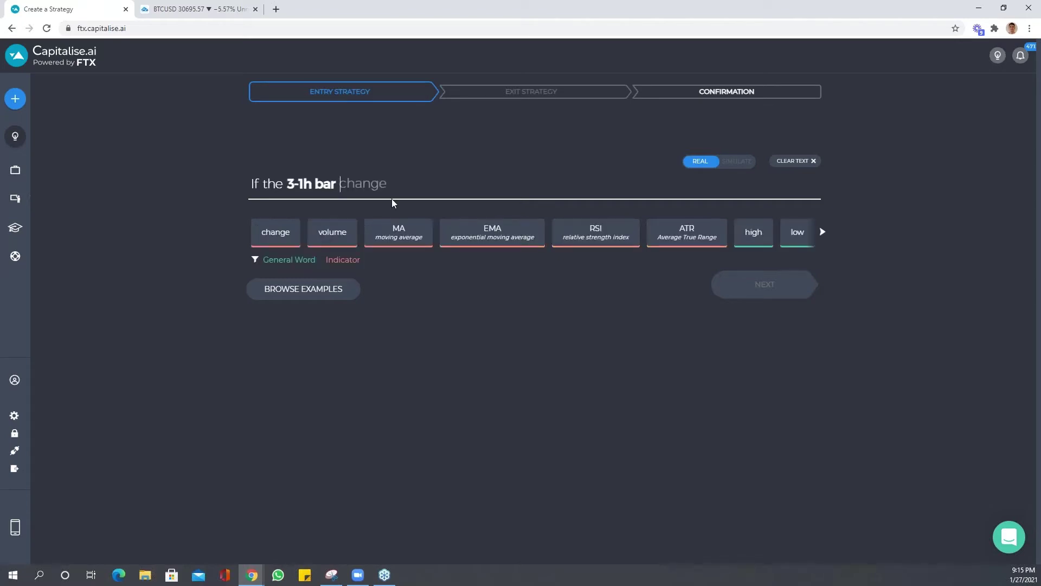
type("of BTC")
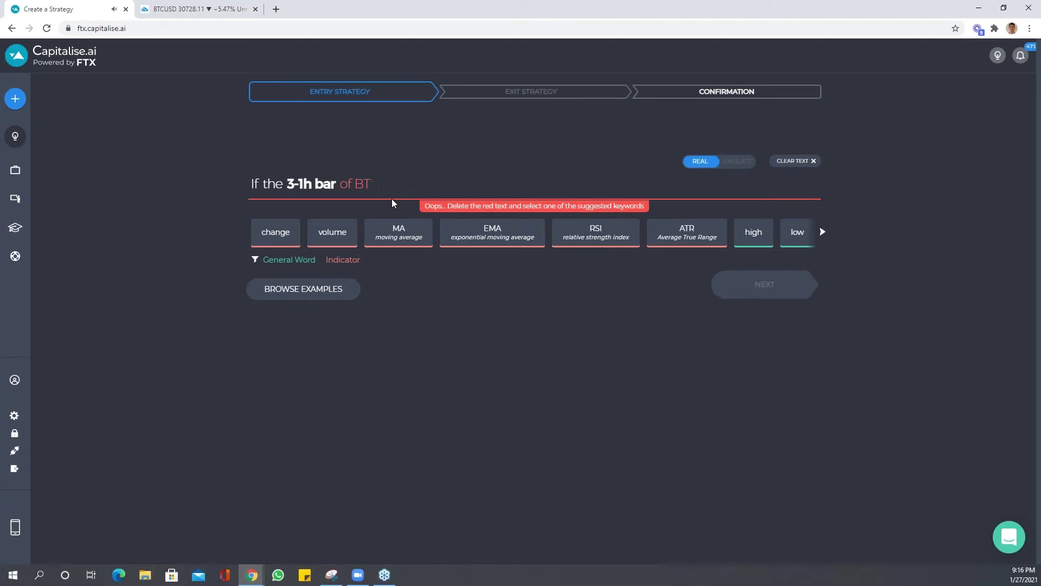
key("BackSpace")
key("BackSpace")
key("BackSpace")
key("BackSpace")
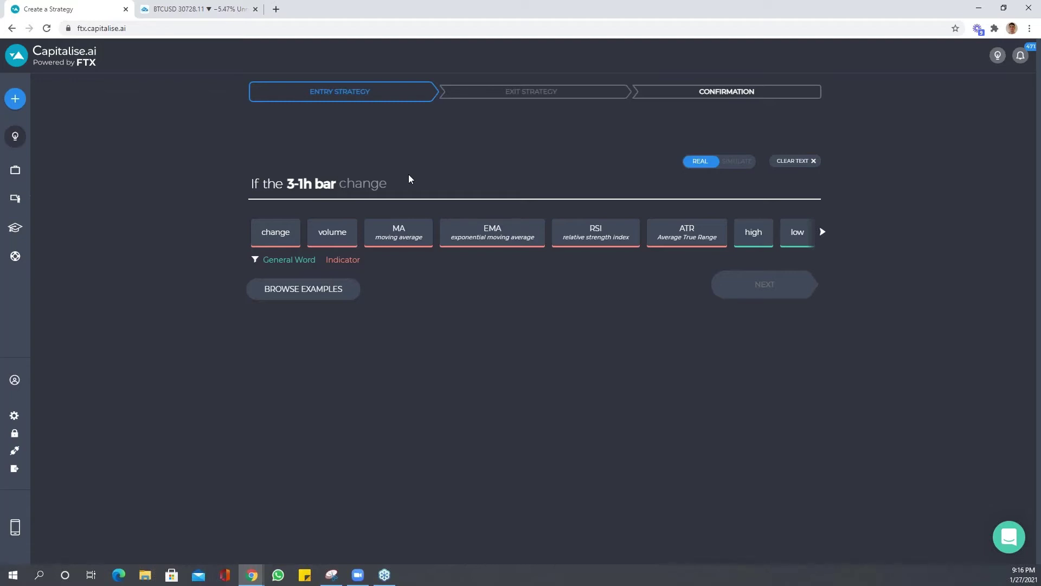
type("close of ")
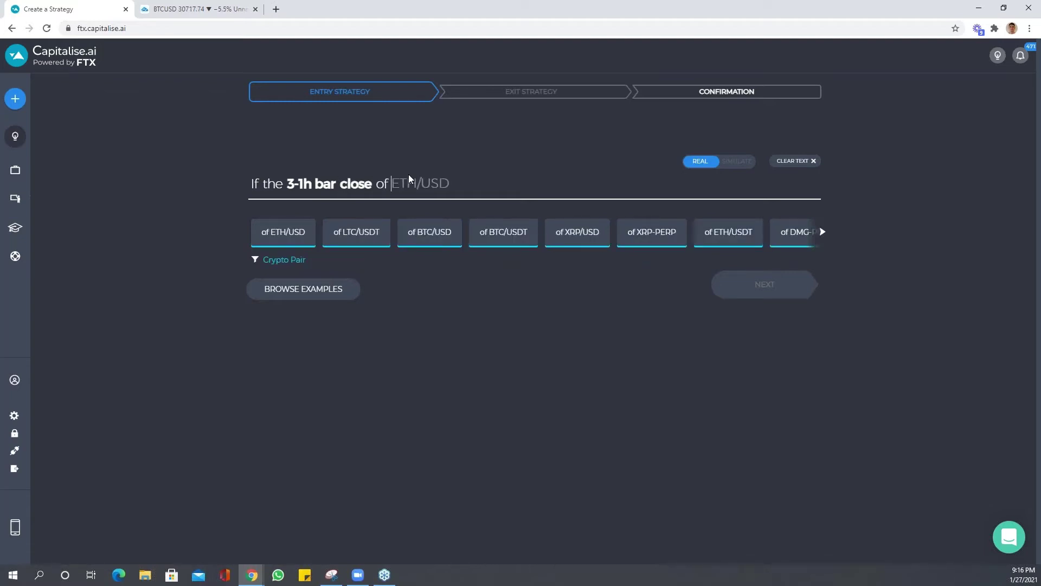
type("btc/usd is be")
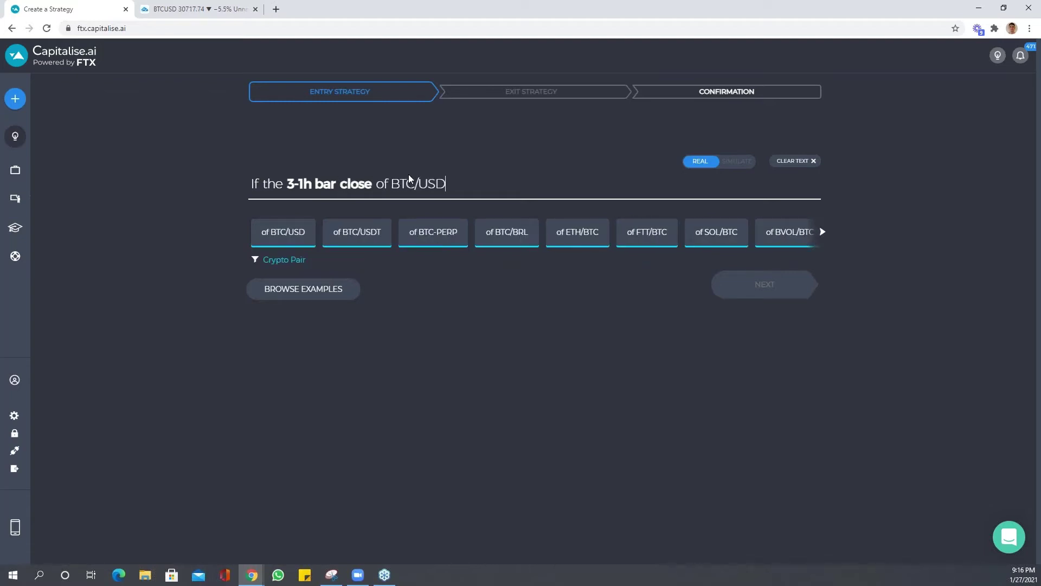
type("low")
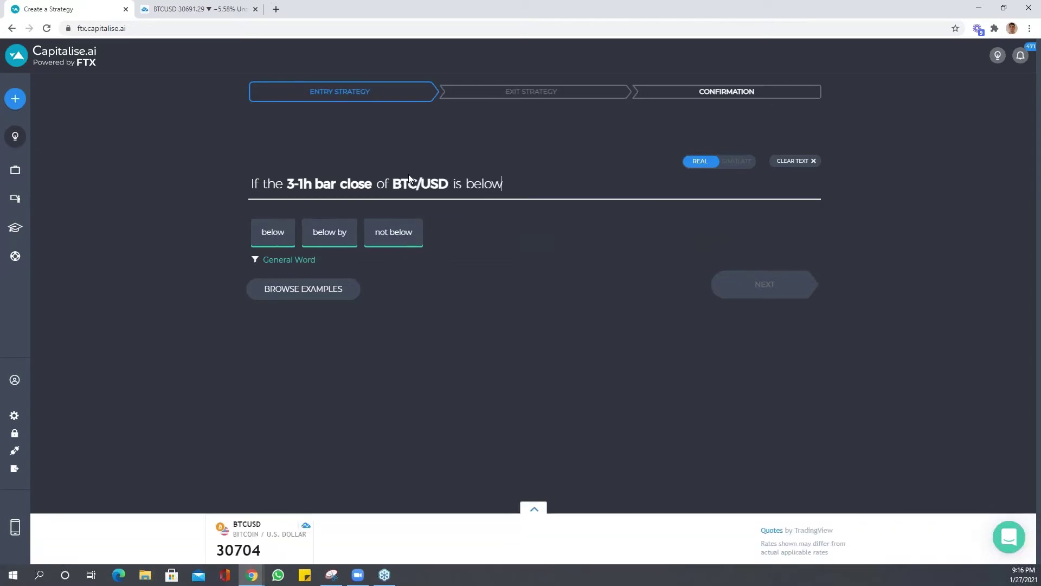
type(" btcusd")
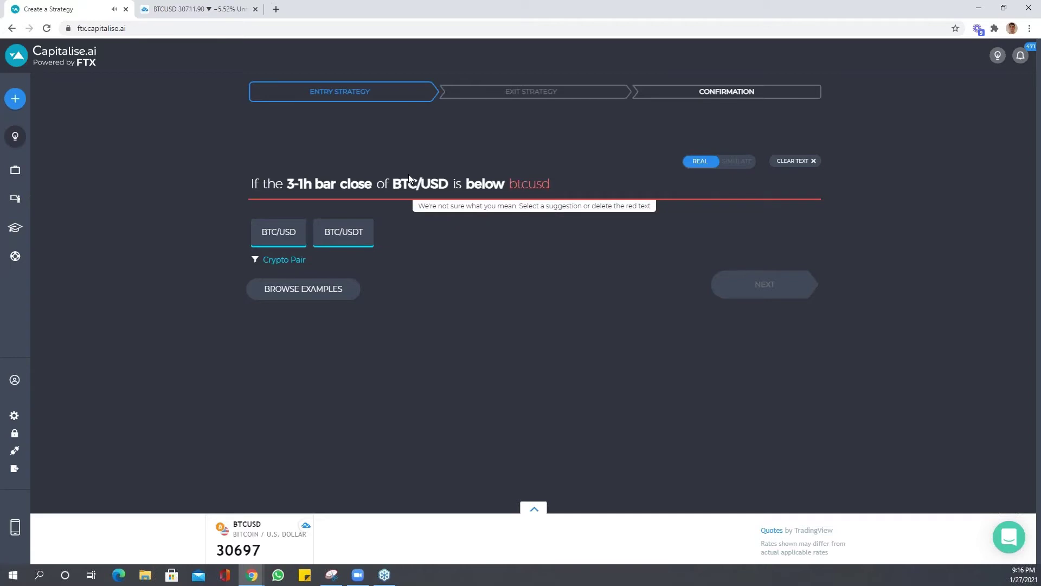
type(" MA")
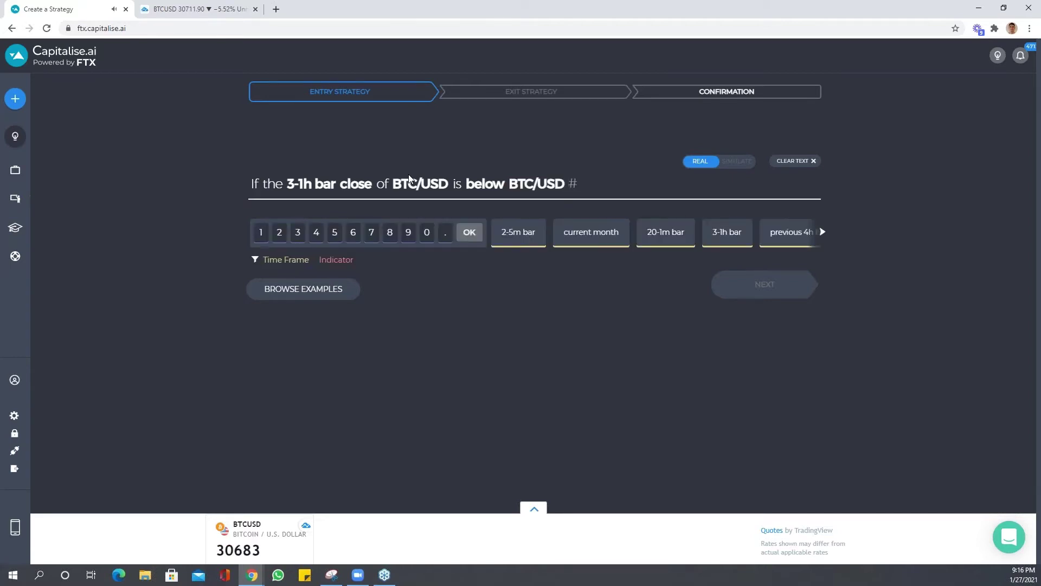
Set the MA to 20 bars, 1h period, Close price, and begin 'then buy 1000'
left_click(292, 232)
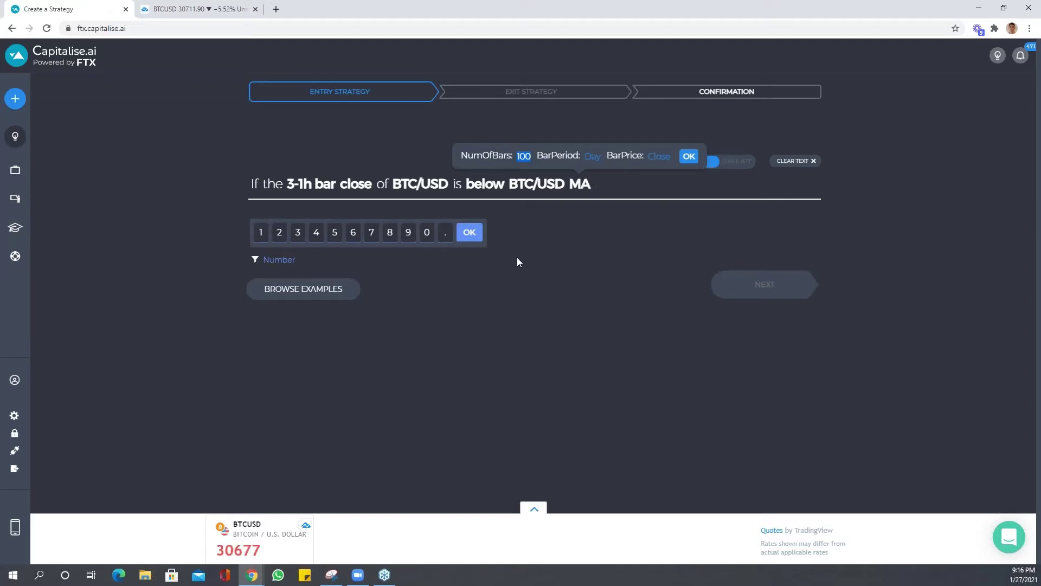
type("20")
left_click(590, 156)
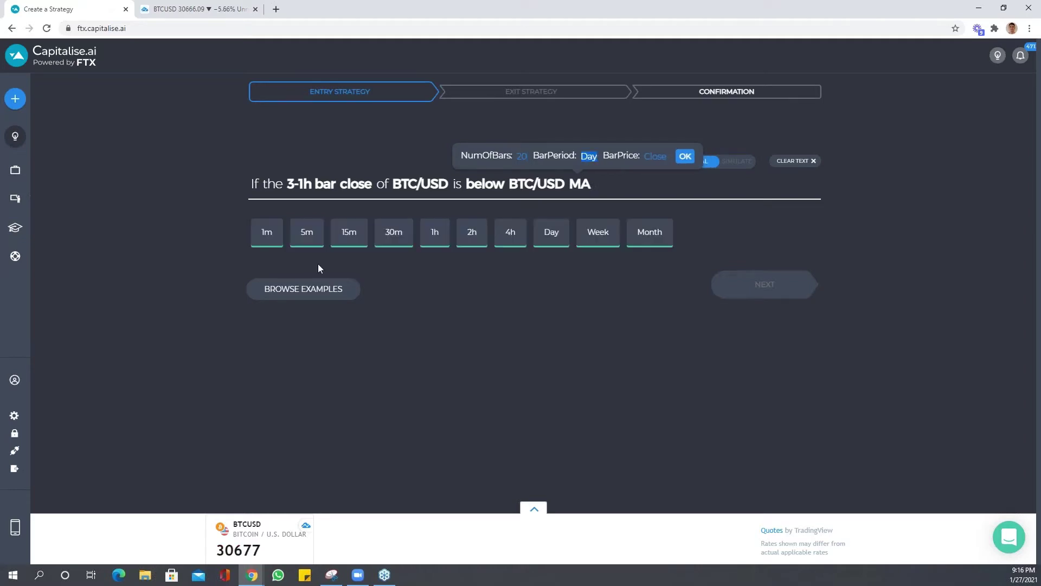
left_click(433, 233)
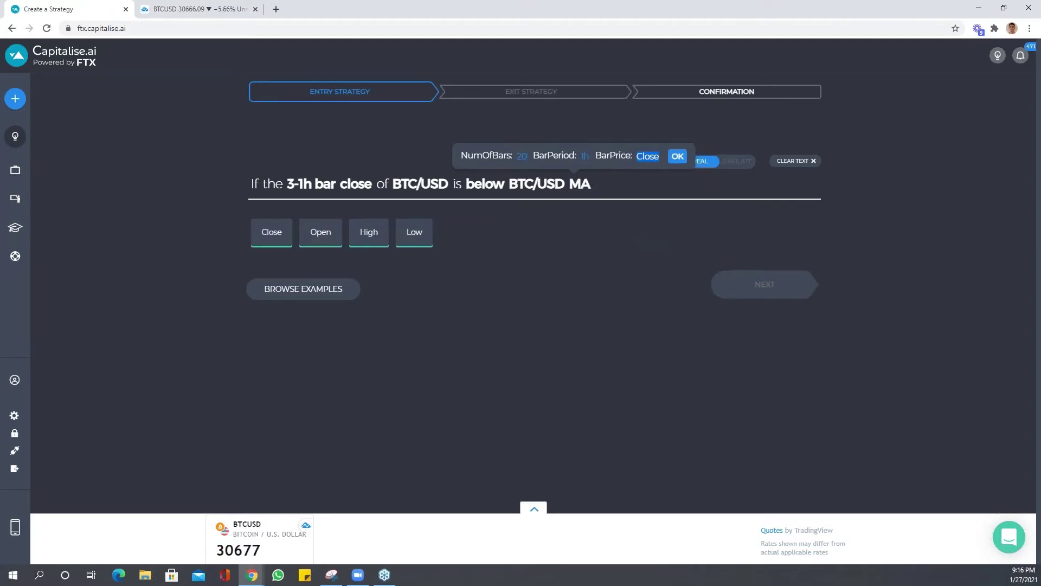
left_click(677, 156)
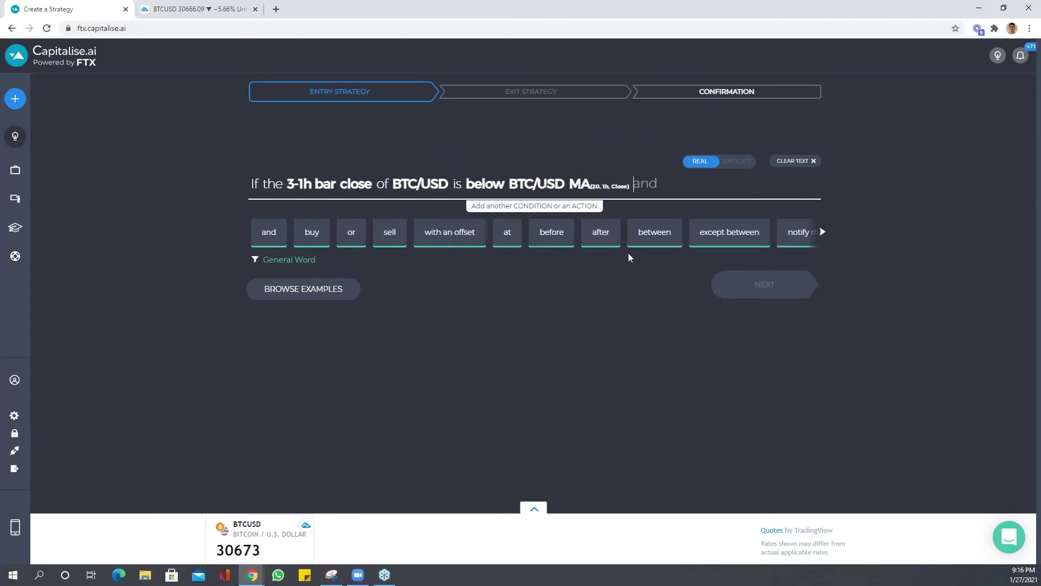
type("then buy ")
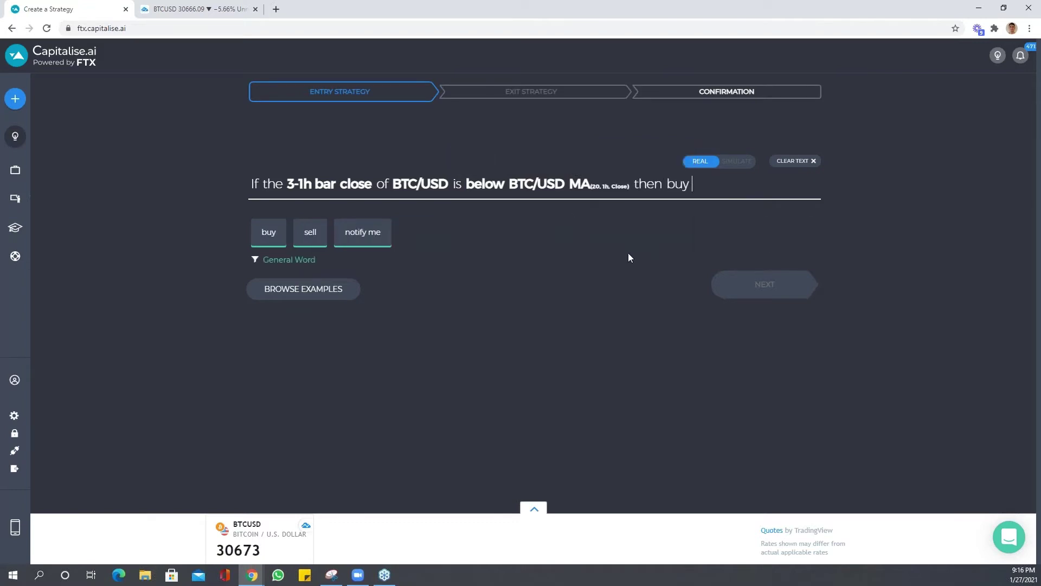
type("1000")
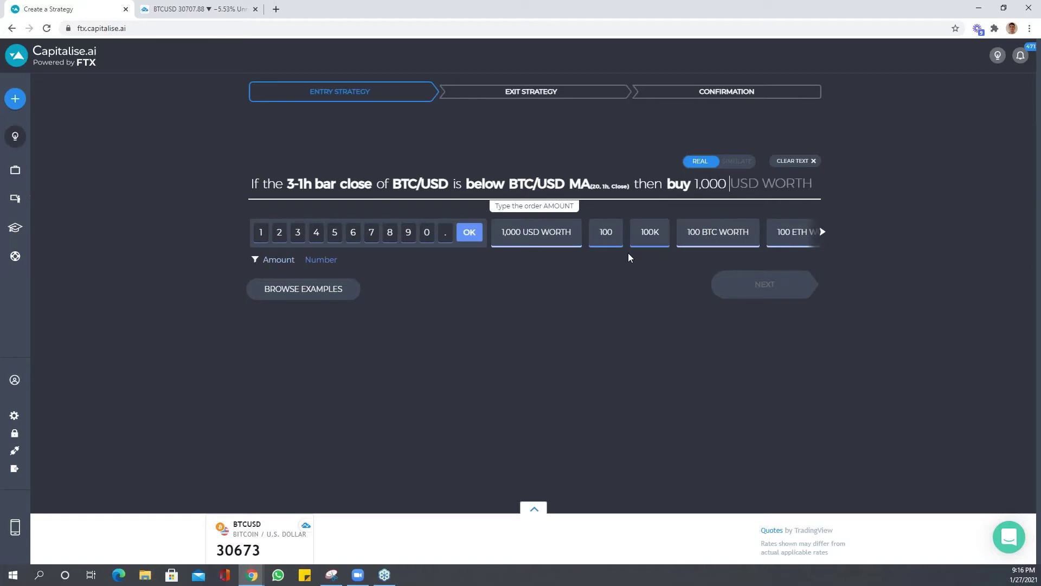
Make the action buy 1,000 USD WORTH of BTC/USD
key("Return")
key("Tab")
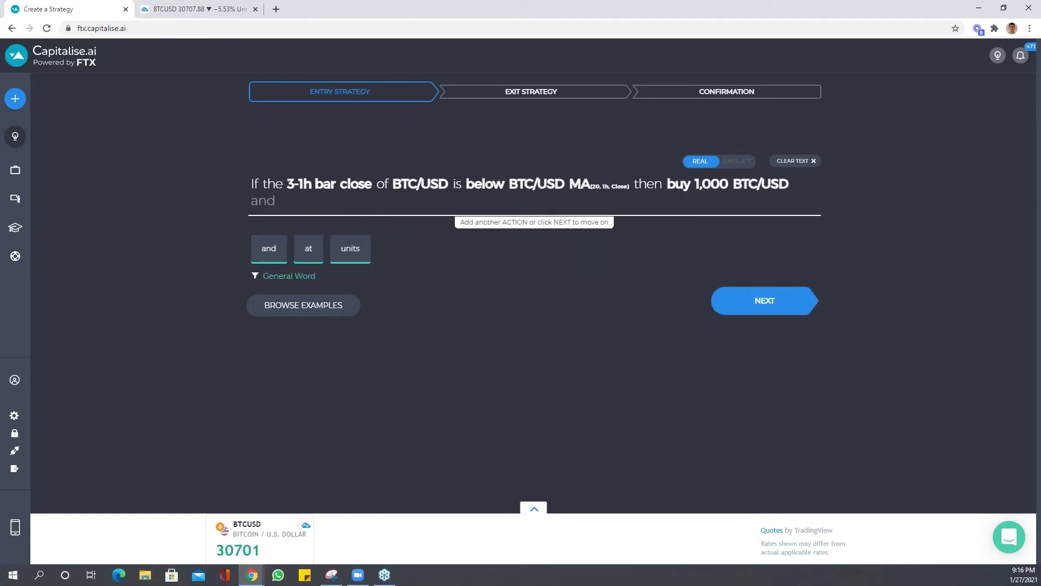
key("BackSpace")
key("BackSpace")
key("BackSpace")
key("BackSpace")
key("BackSpace")
key("BackSpace")
key("BackSpace")
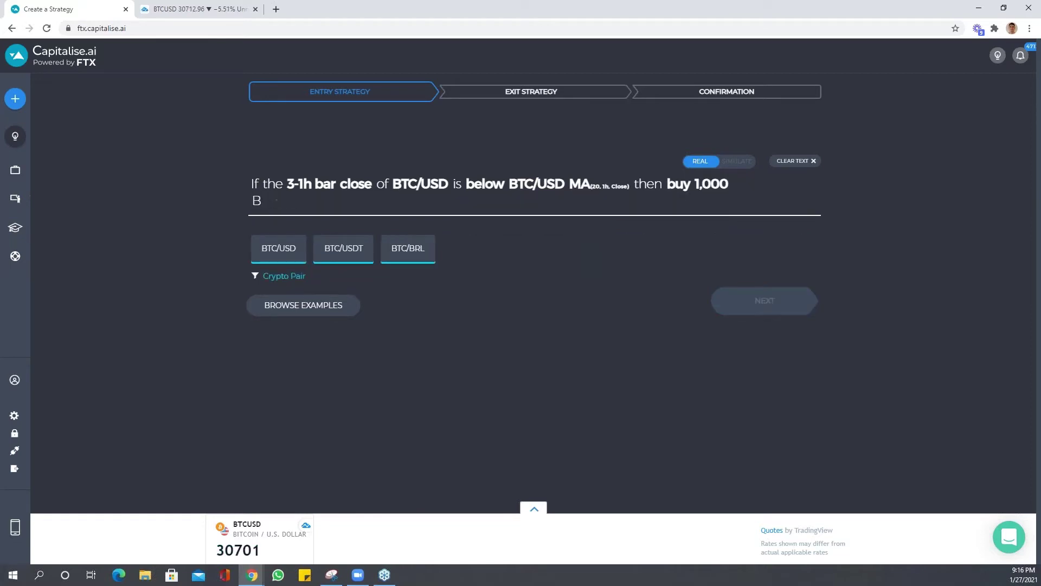
key("BackSpace")
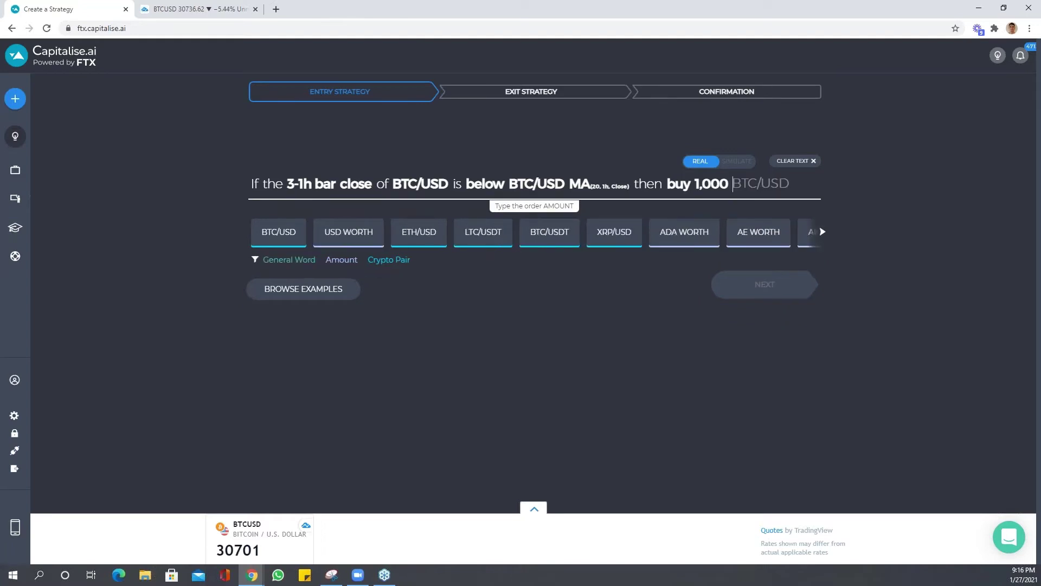
type("usd")
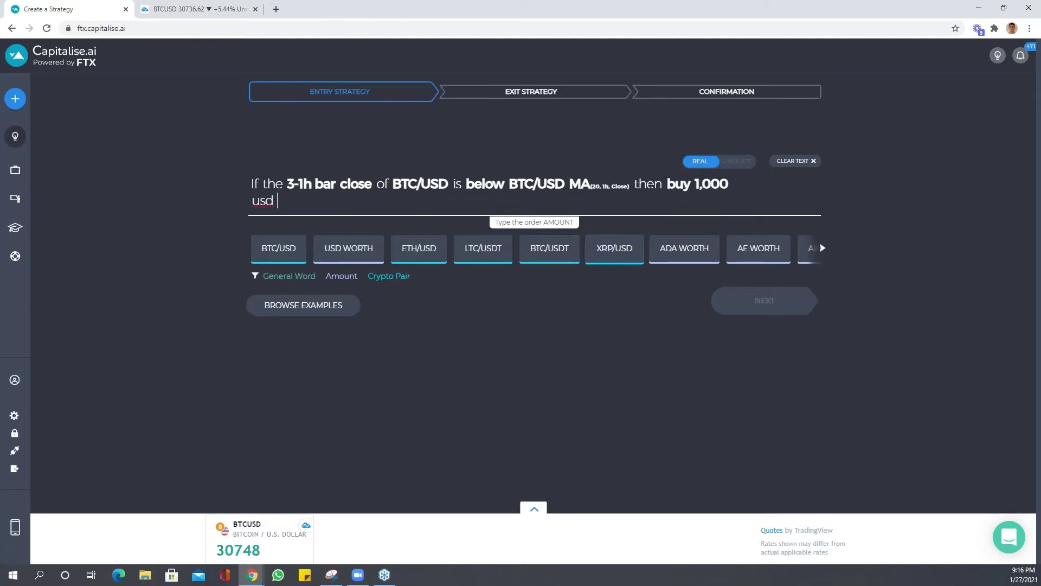
key("Tab")
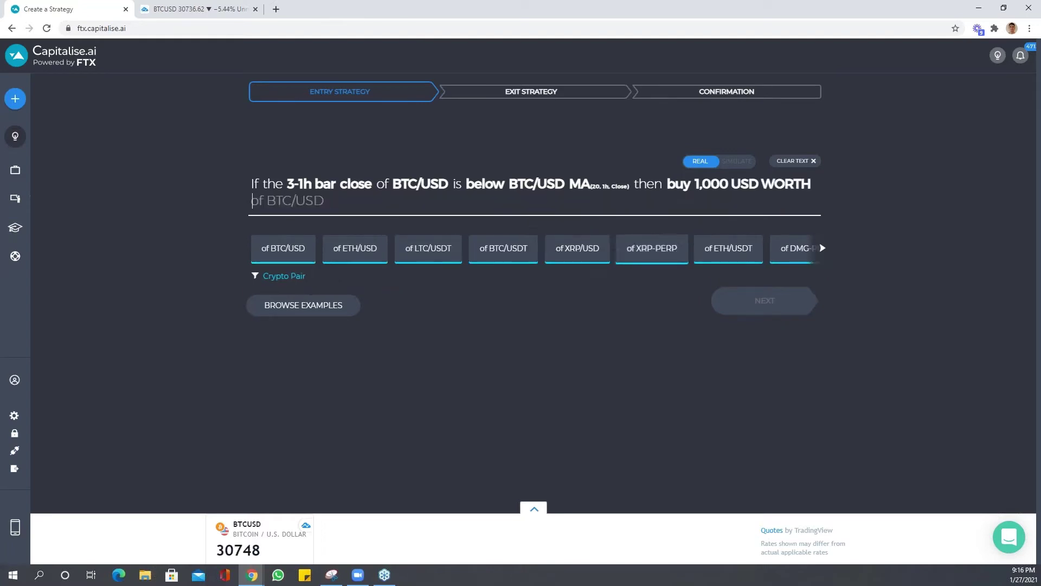
key("Tab")
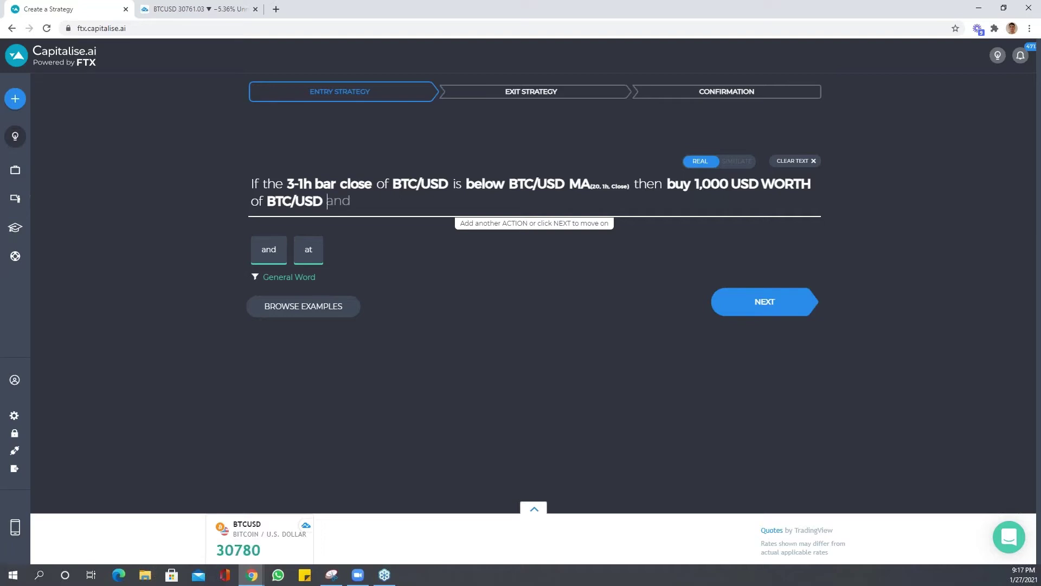
Write the exit 'close position at profit of 2% or loss is 2%' and reach Confirmation
left_click(773, 309)
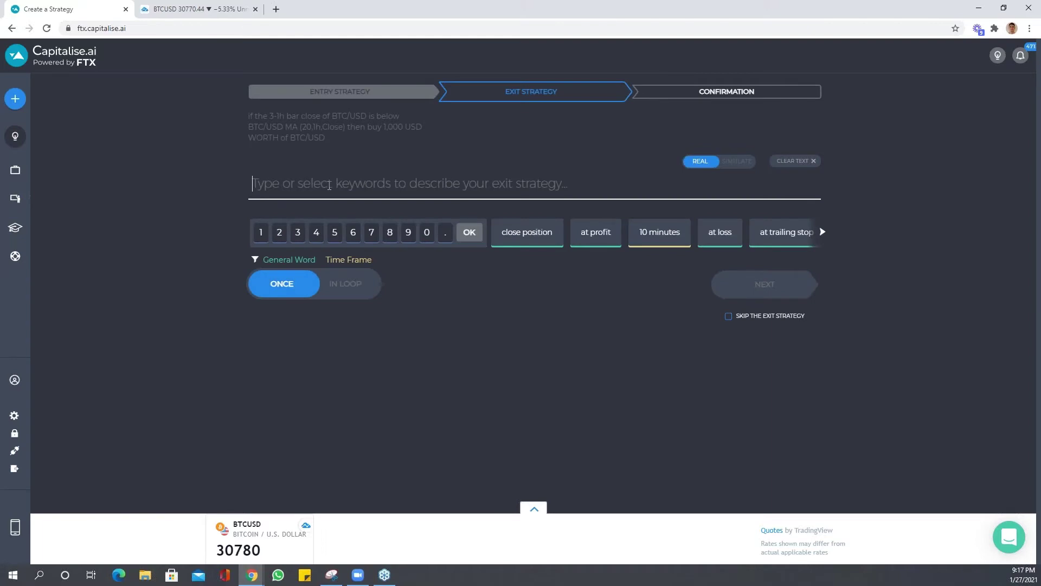
type("close ")
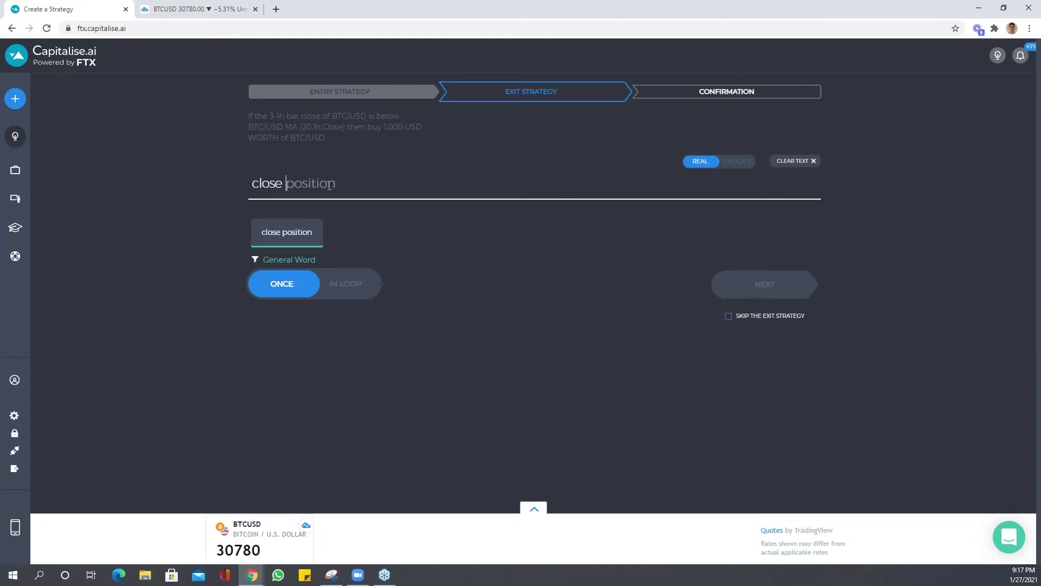
type("position ")
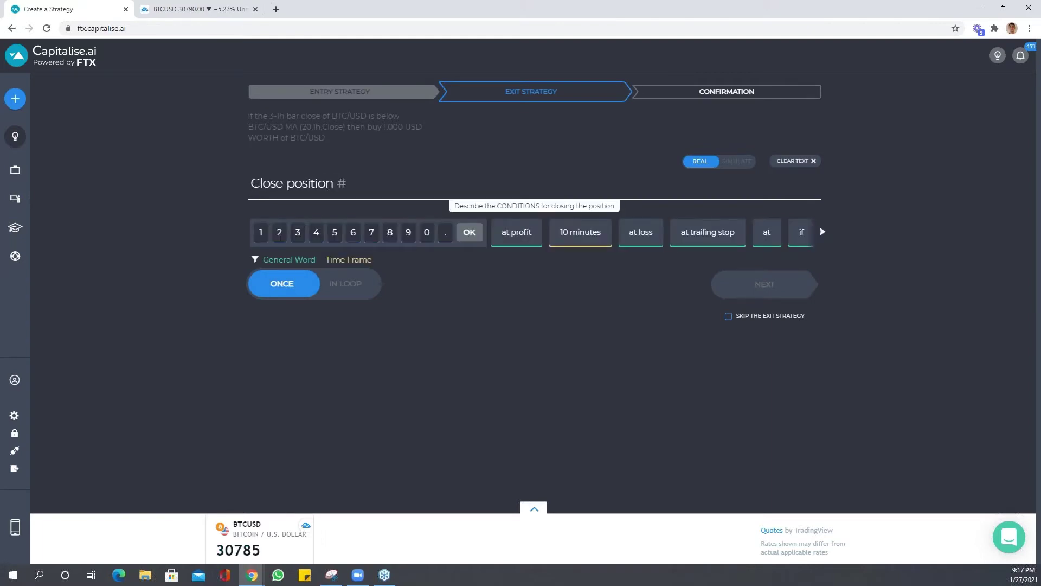
type("at profit ")
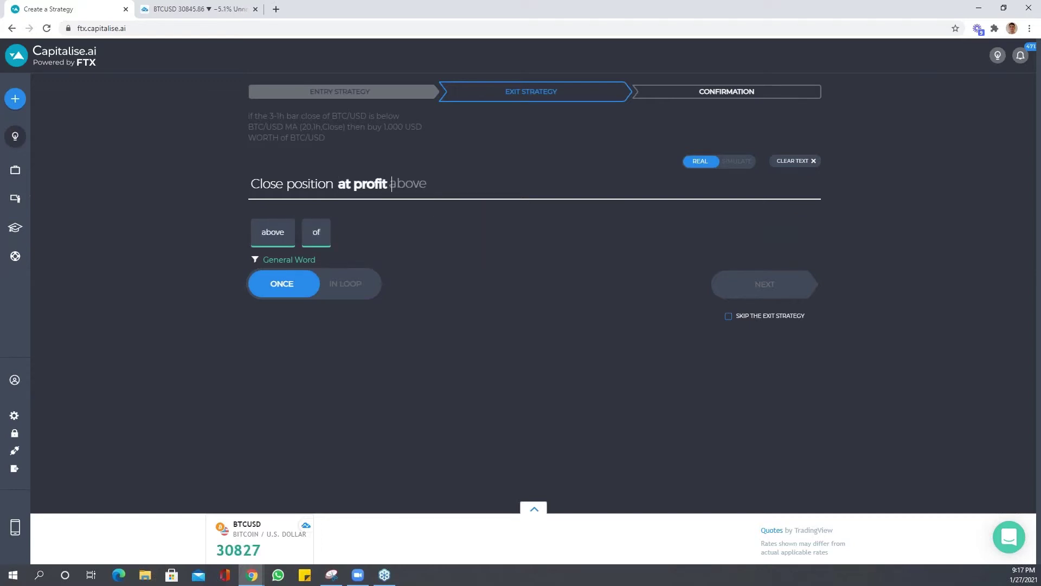
type("of 2")
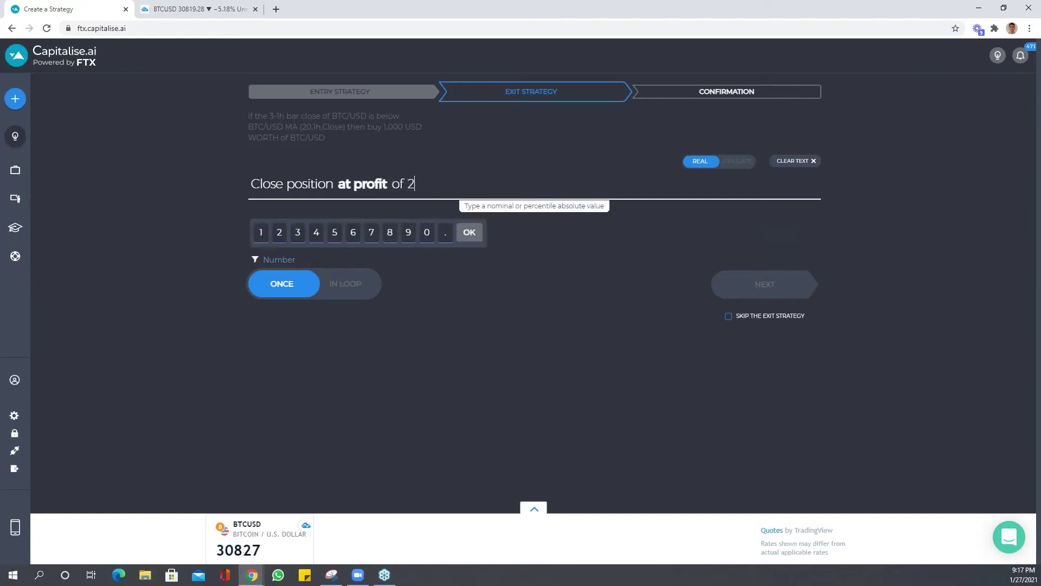
type("% or ")
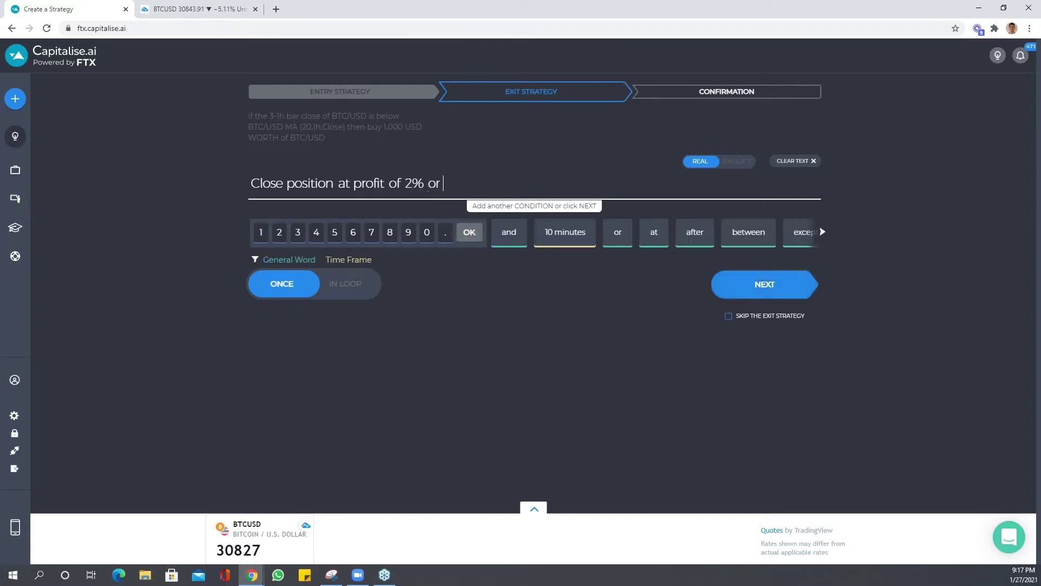
type("loss is ")
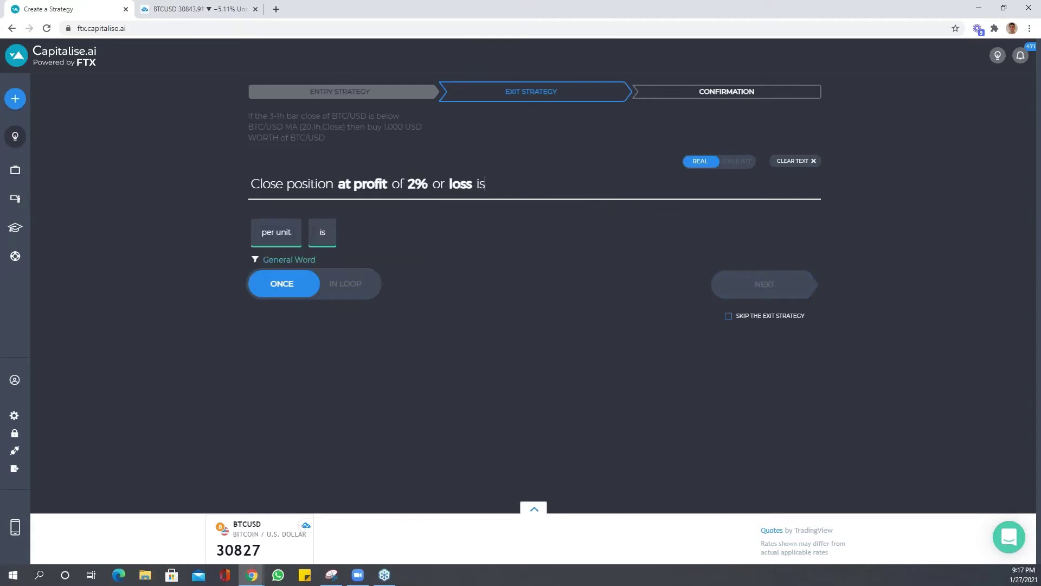
type("2%")
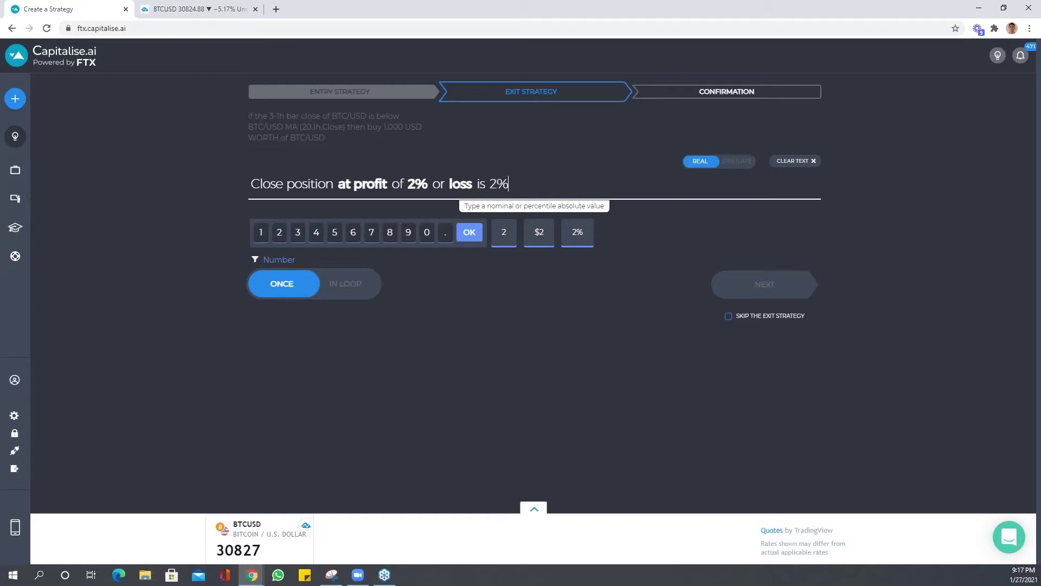
left_click(507, 232)
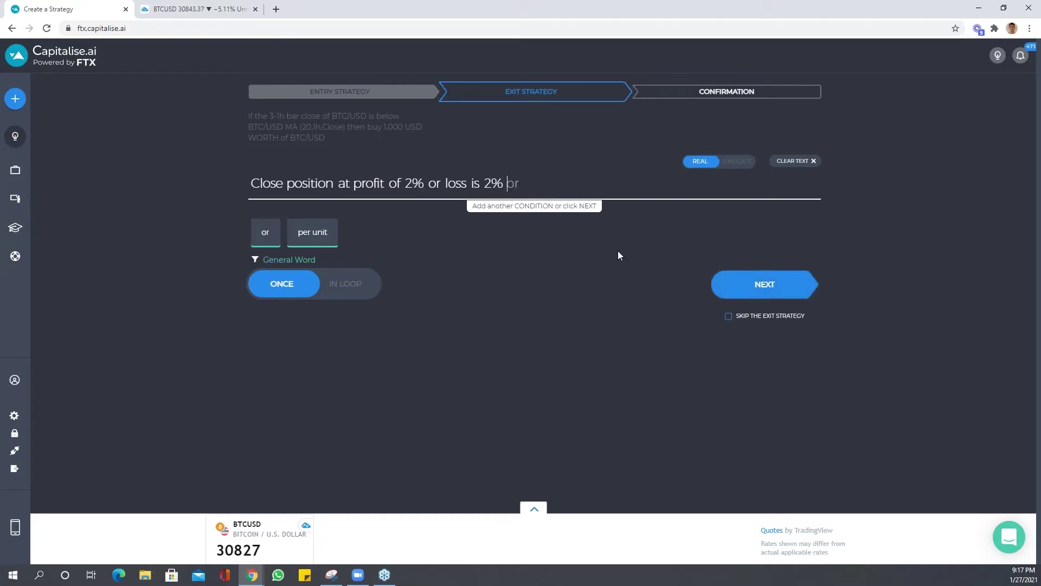
left_click(768, 286)
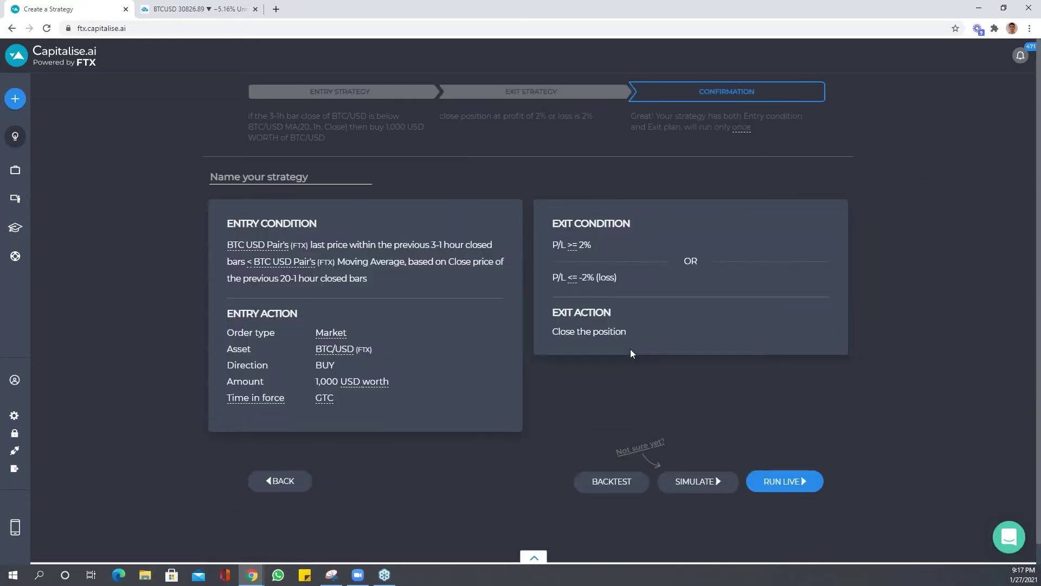
Run a backtest of the 2% profit / 2% loss strategy and open its actions menu
scroll(623, 412, "down", 1)
left_click(608, 465)
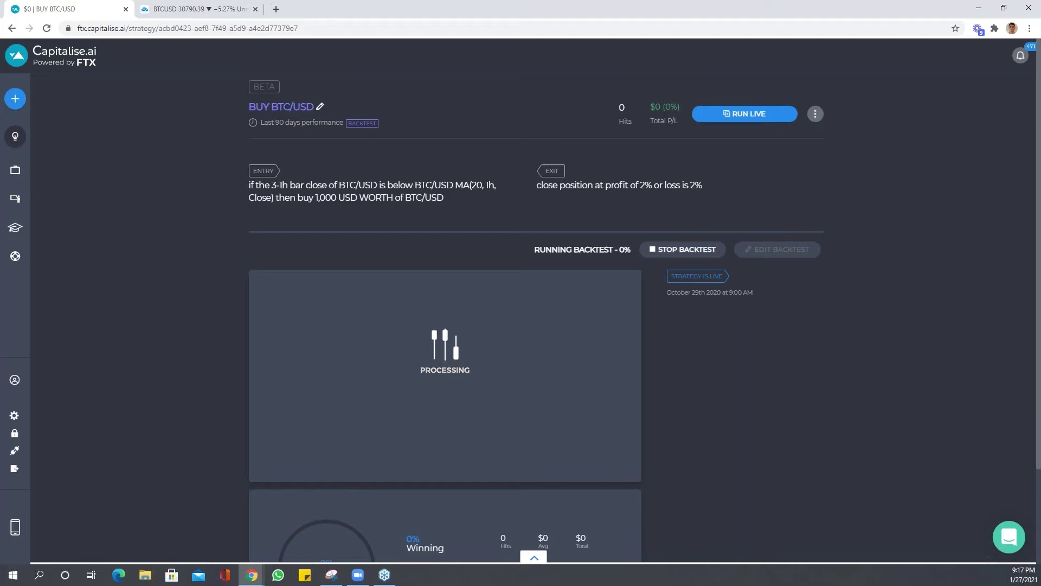
left_click(815, 114)
Clone the strategy and change the copy's exit to 6% profit or 2% loss
left_click(779, 180)
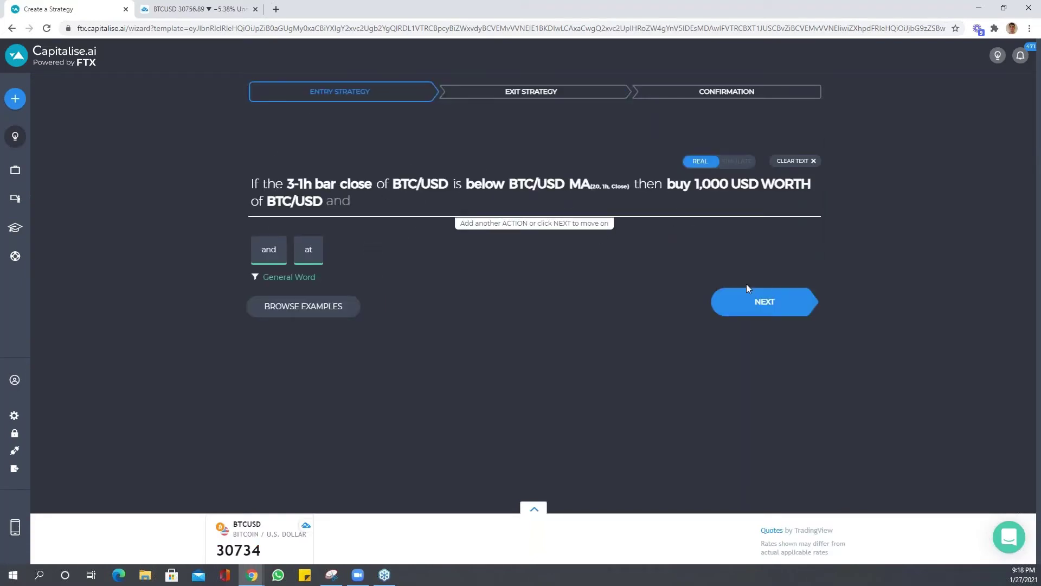
left_click(763, 312)
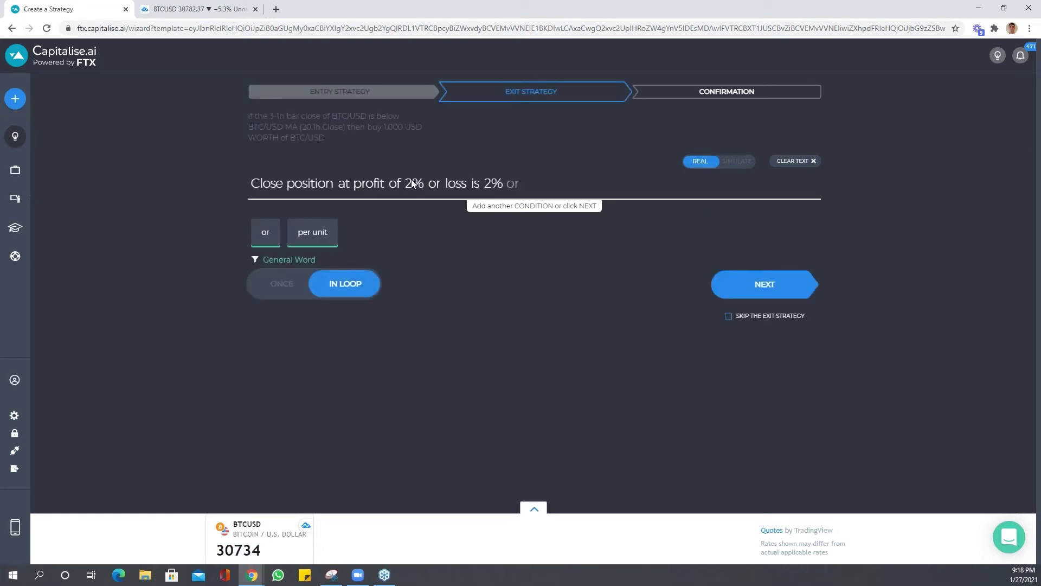
left_click(494, 184)
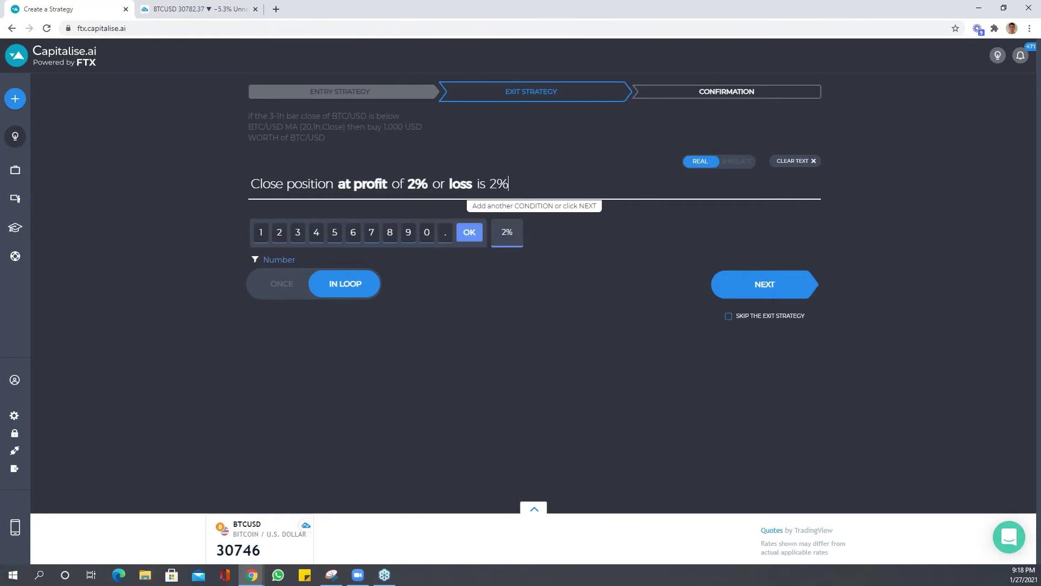
left_click(420, 185)
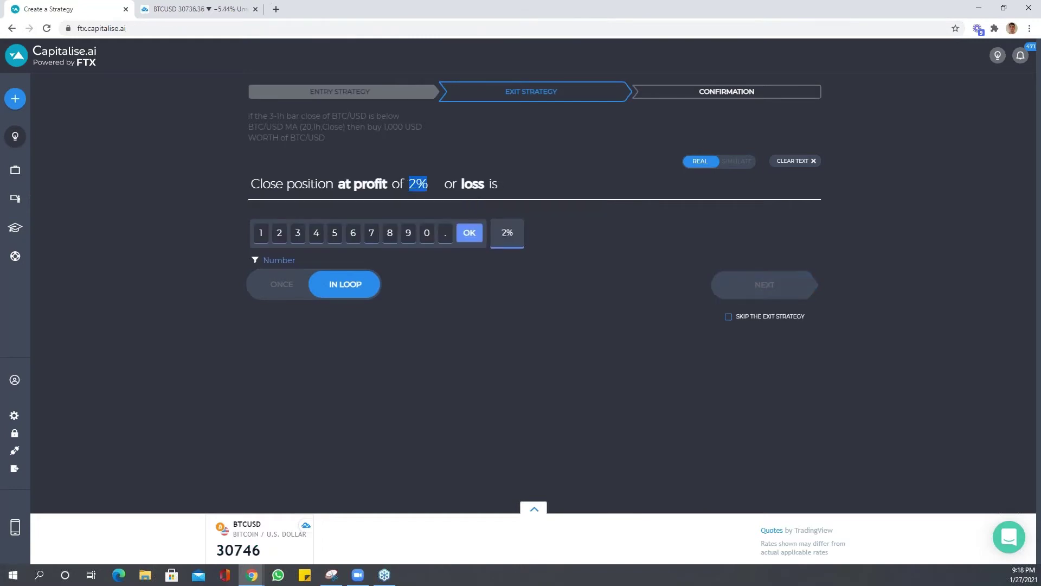
type("5")
key("BackSpace")
type("6")
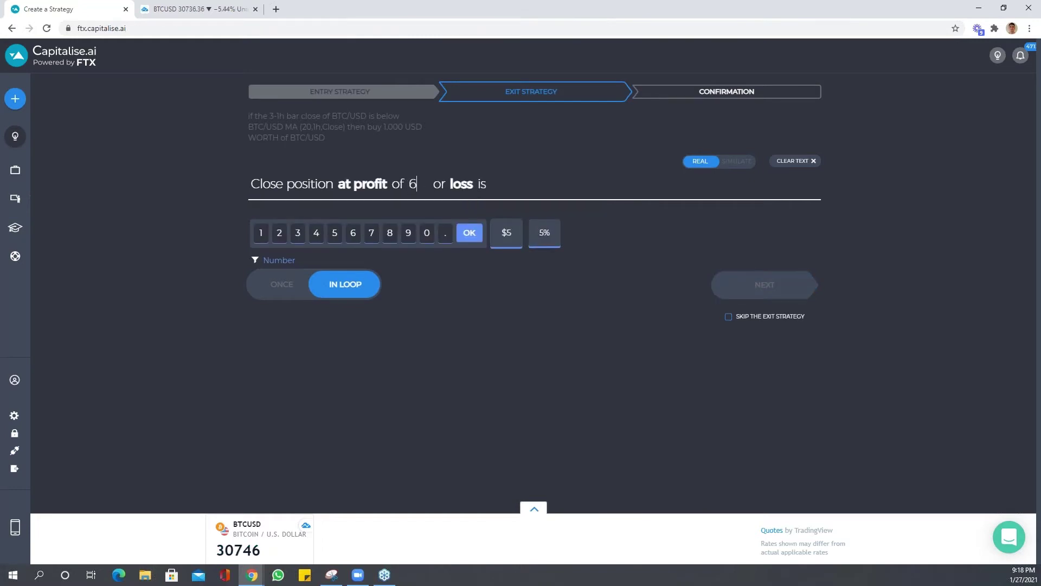
type("%")
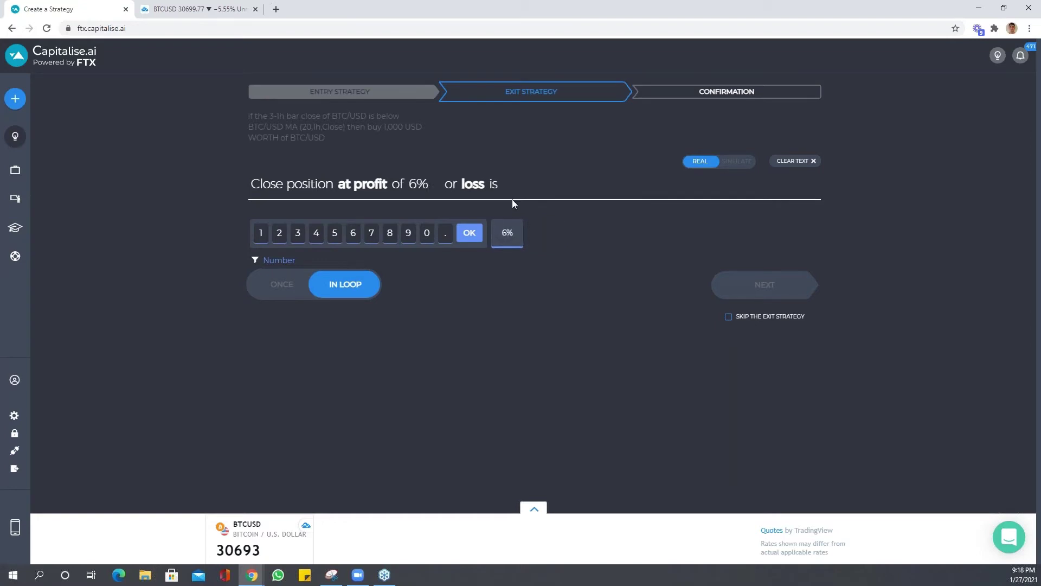
left_click(508, 188)
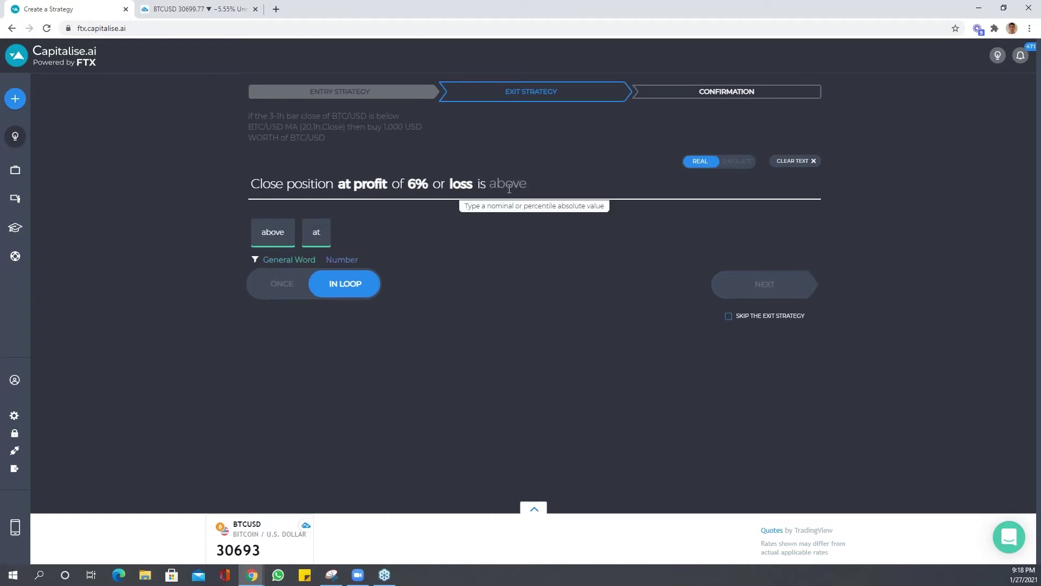
type("2%")
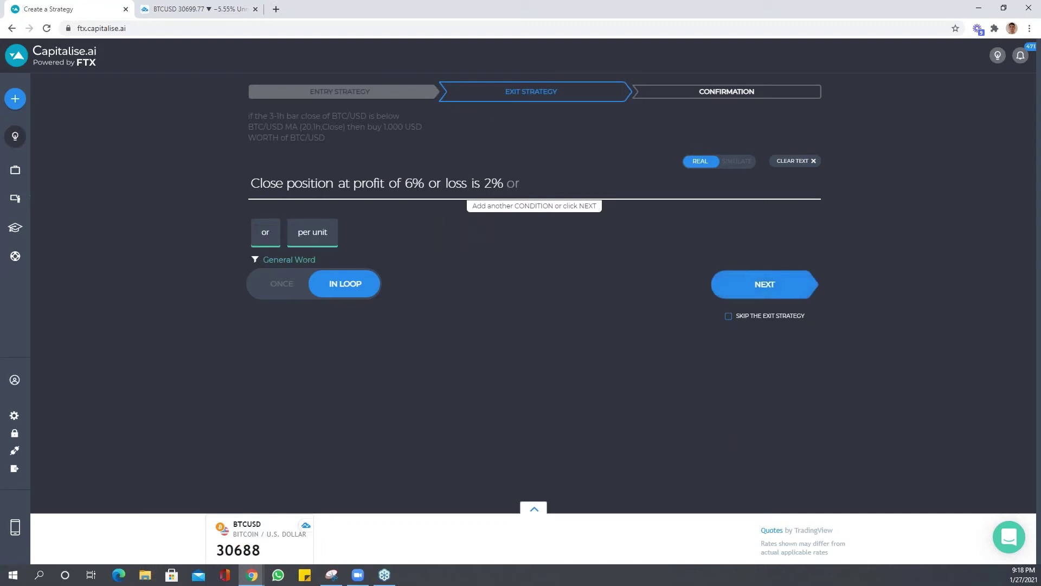
left_click(743, 282)
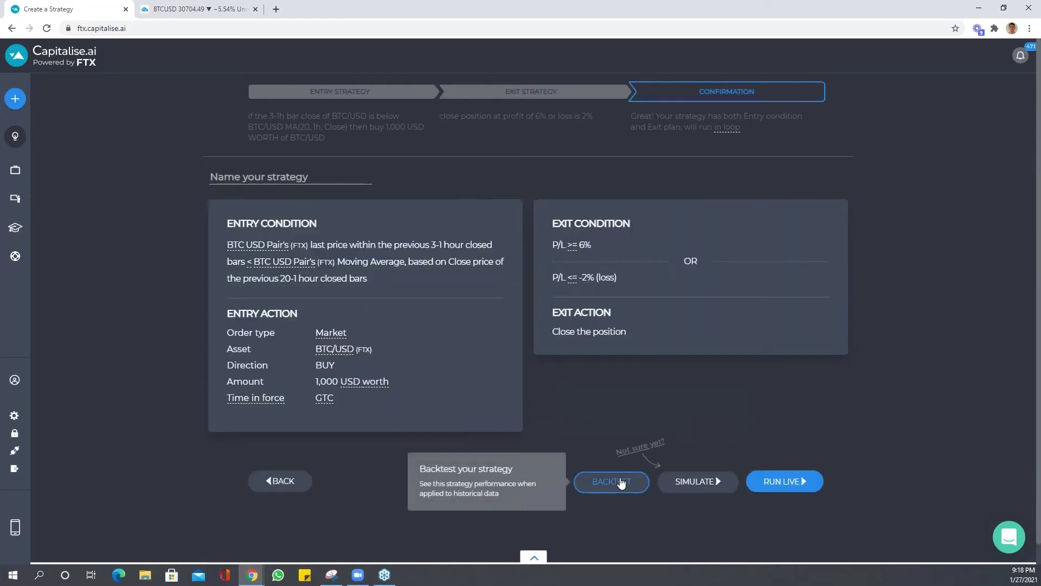
Backtest the 6%-profit strategy and open its actions menu to clone it
left_click(622, 482)
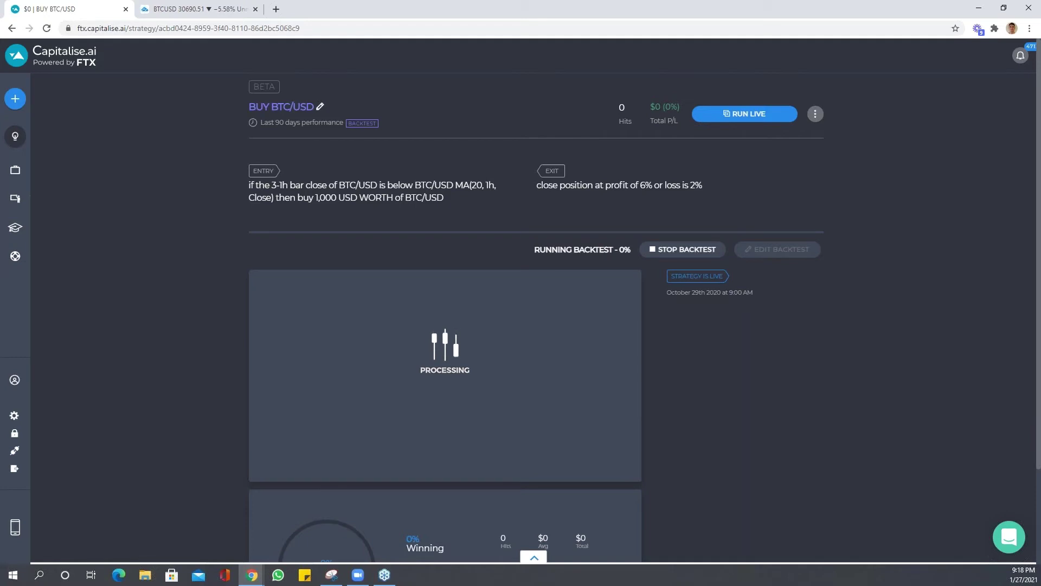
left_click(815, 114)
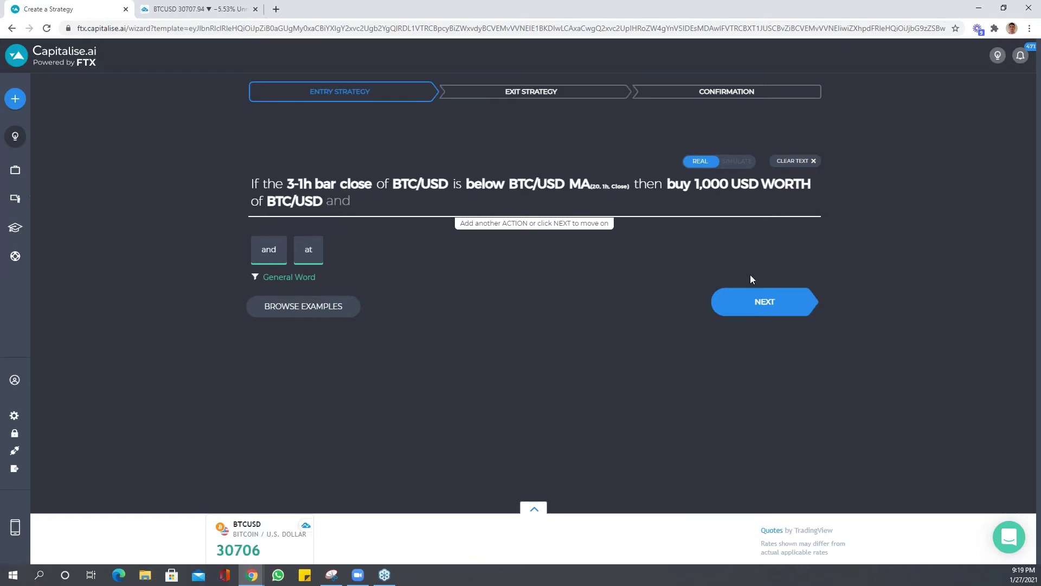
Change the clone's exit to 'profit of 8% or at trailing stop of 5%'
left_click(762, 302)
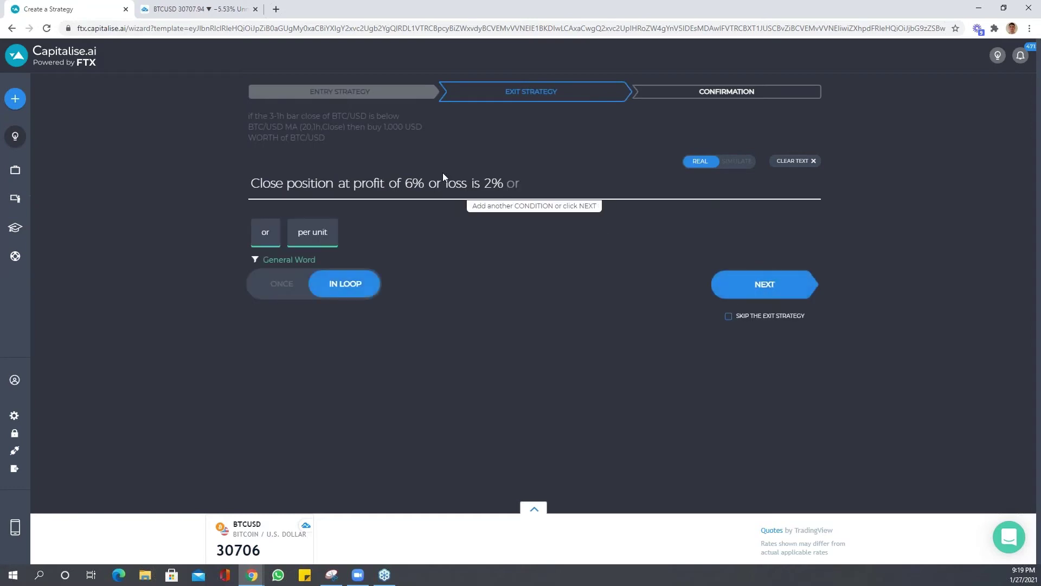
key("BackSpace")
key("BackSpace")
key("BackSpace")
key("BackSpace")
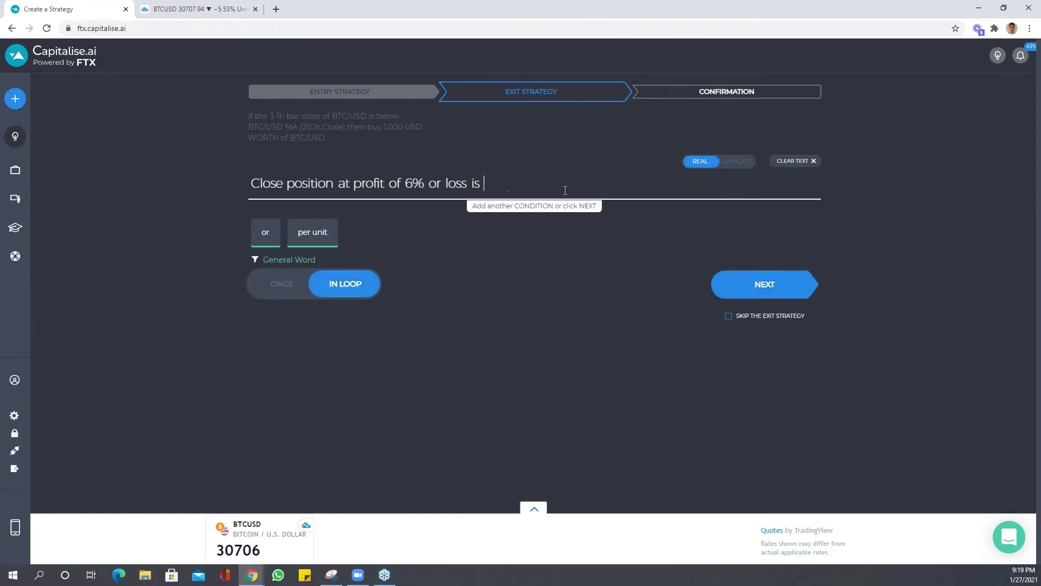
key("BackSpace")
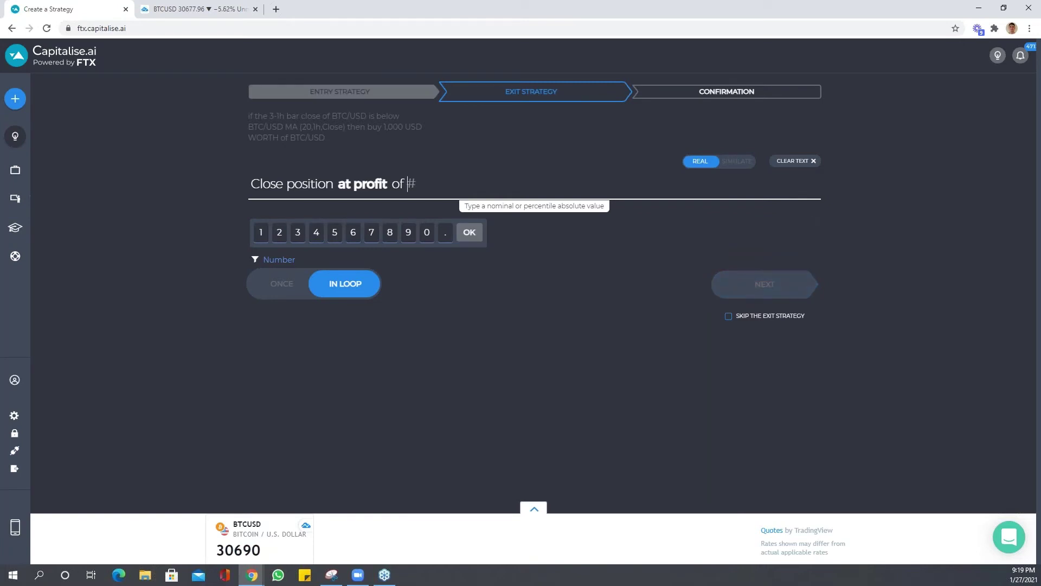
type("8% or")
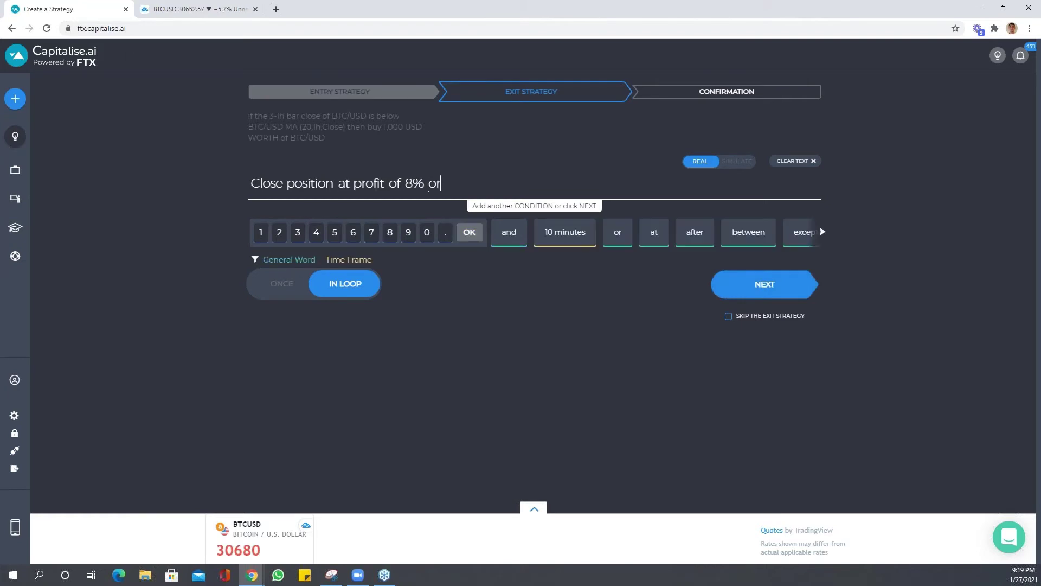
type(" trialing stop")
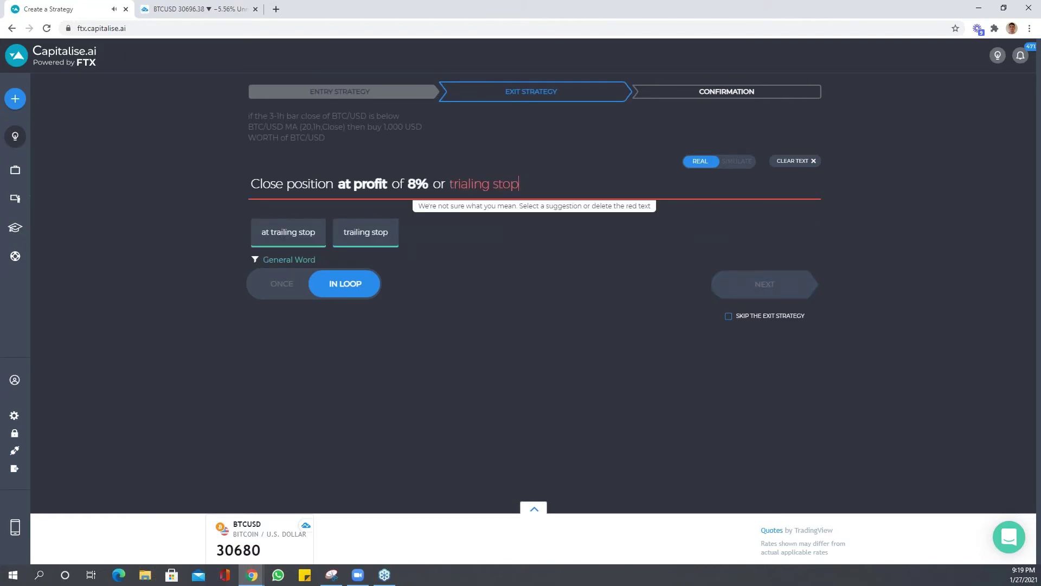
key("Tab")
type("of ")
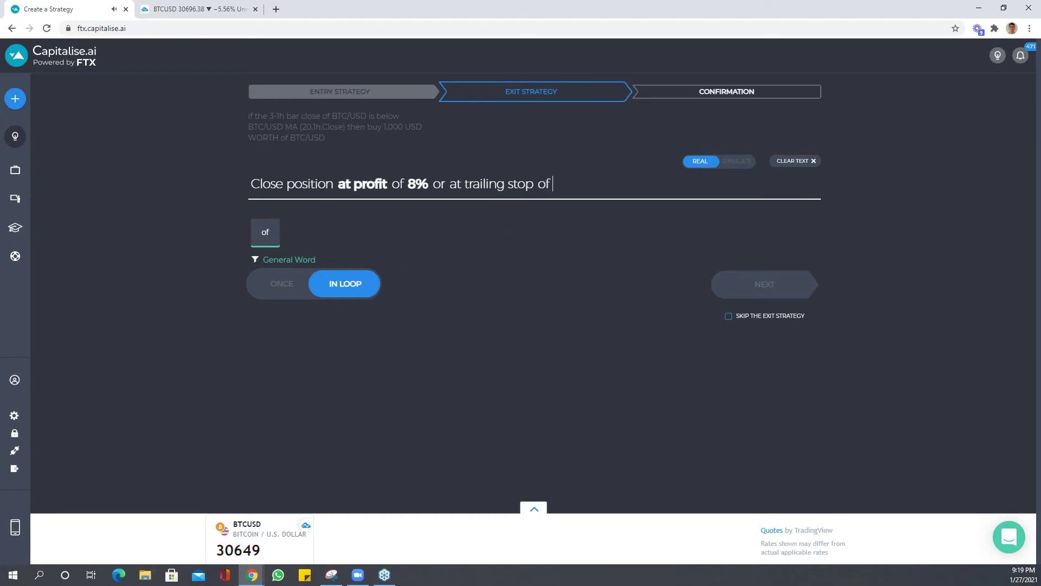
type("5%")
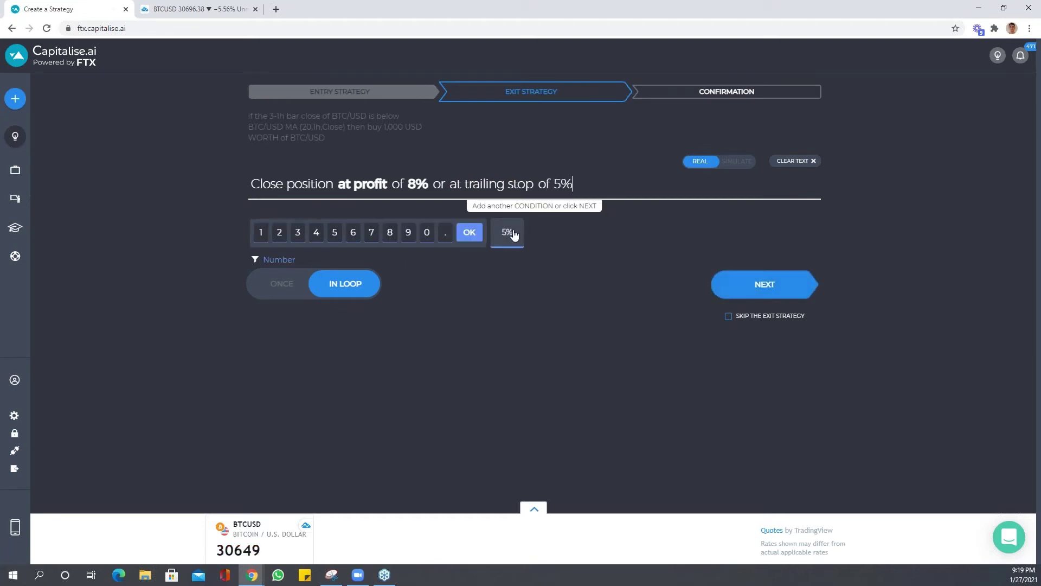
left_click(513, 233)
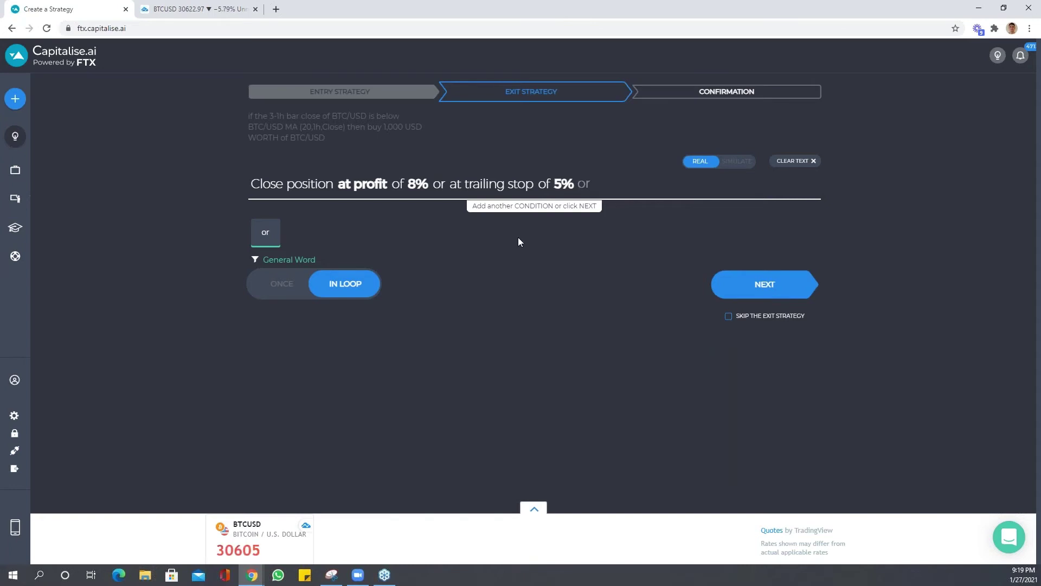
Backtest the 8% / 5% trailing-stop strategy, dismiss the limitation notice, and open My Strategies
left_click(791, 301)
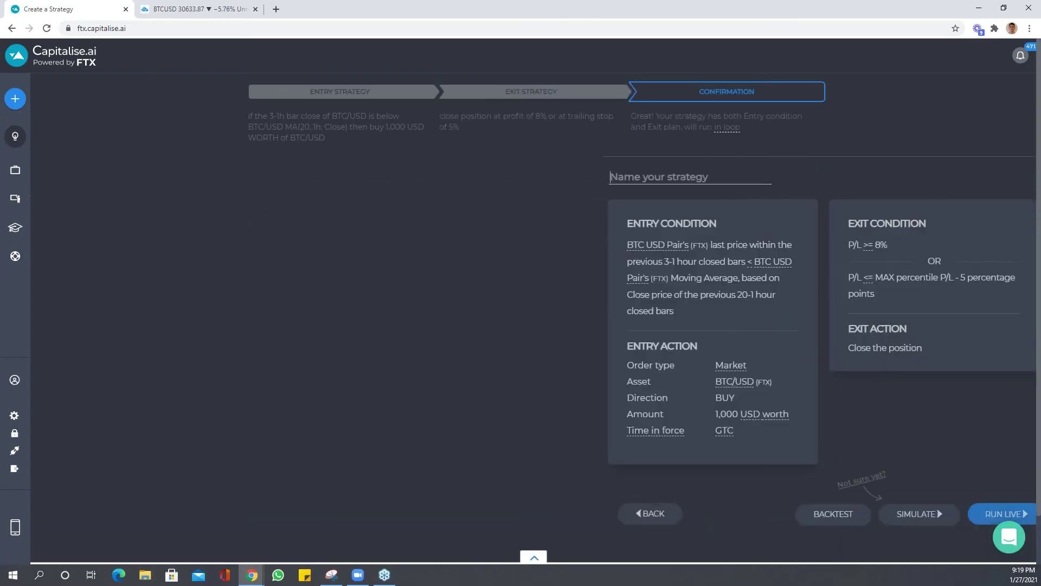
left_click(609, 481)
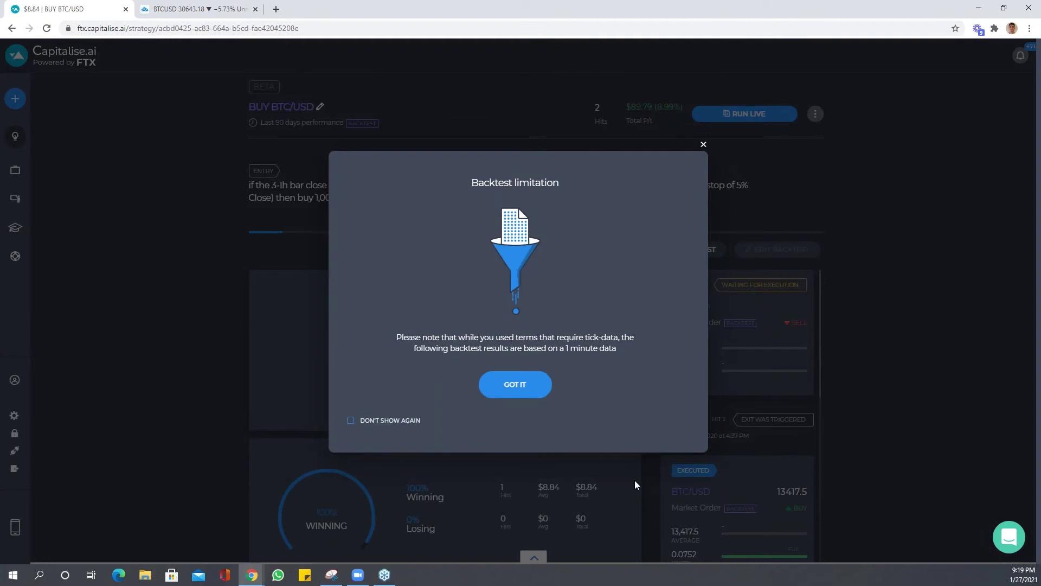
left_click(533, 388)
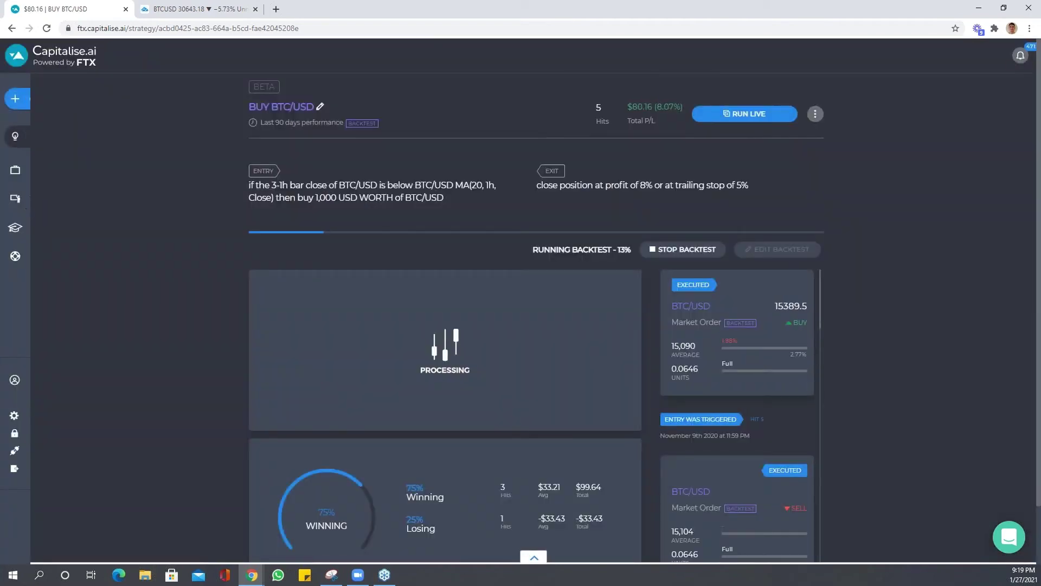
mouse_move(53, 171)
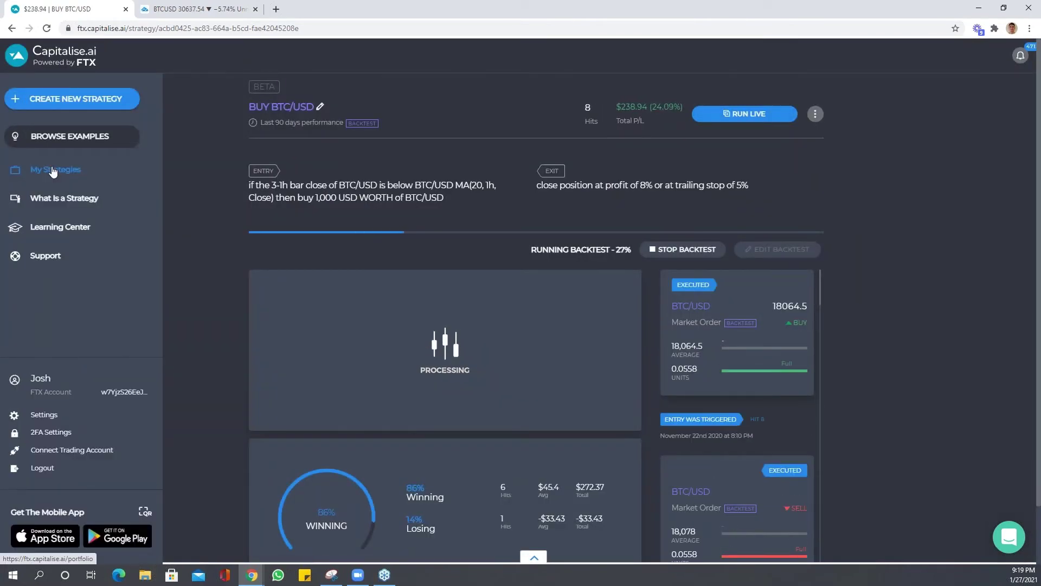
left_click(56, 177)
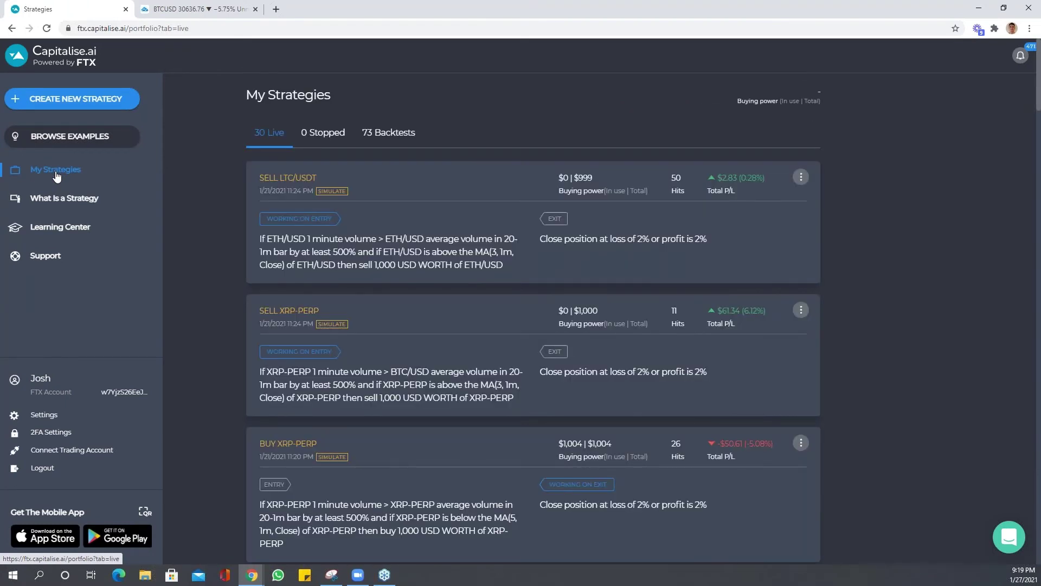
Open the 73 Backtests tab listing the three BUY BTC/USD backtests
left_click(395, 136)
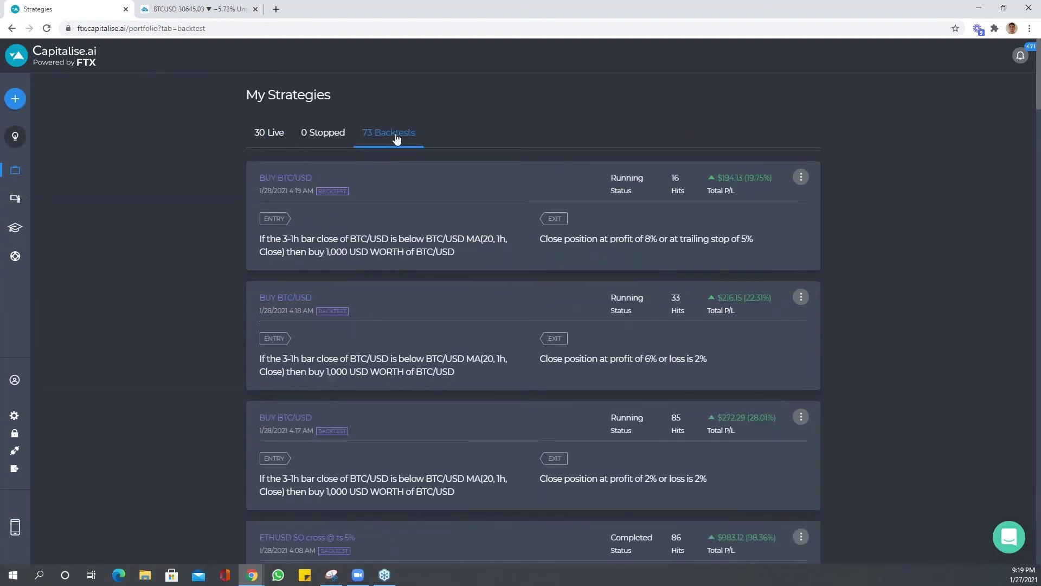